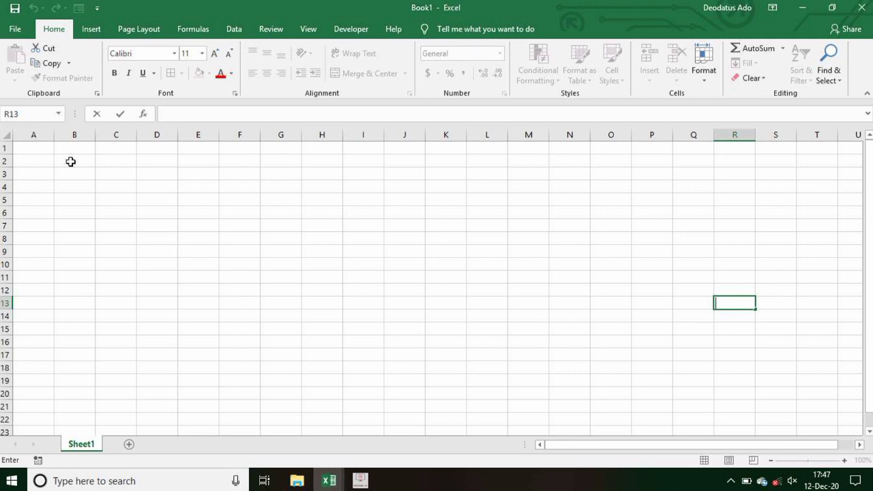
Step: Apply all borders to the range B2:G22 to form an empty table grid
drag(70, 162, 282, 418)
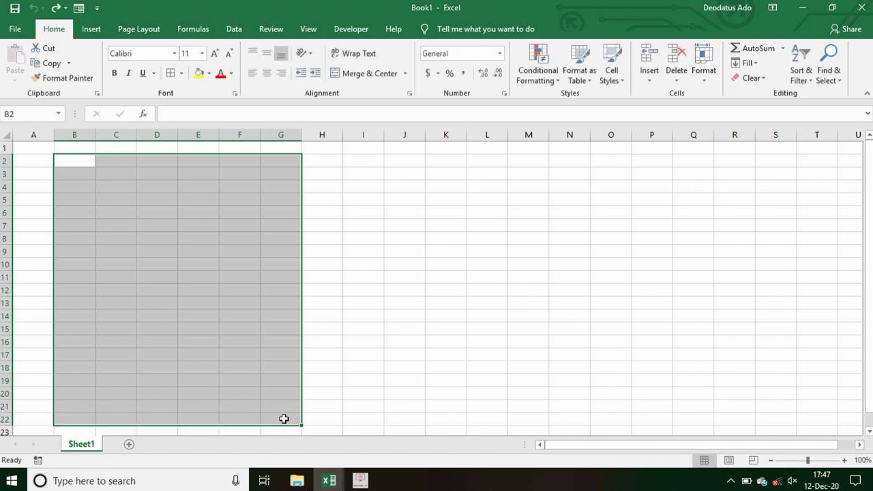
click(171, 73)
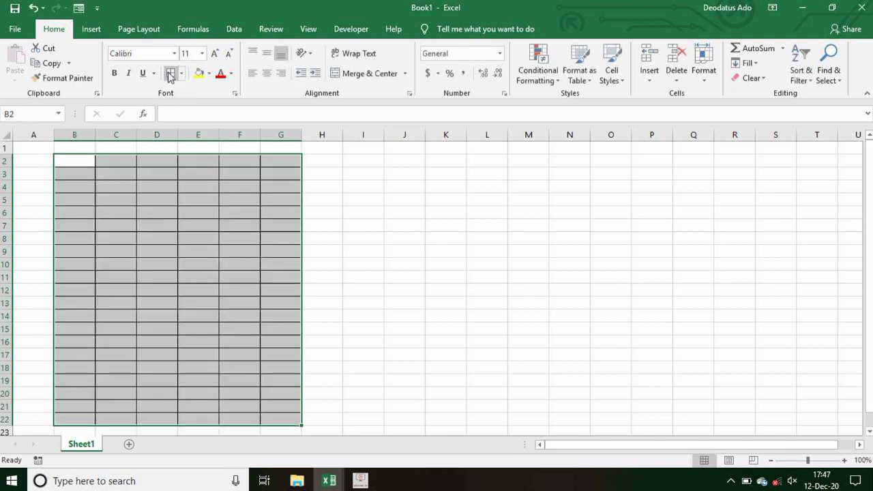
click(394, 267)
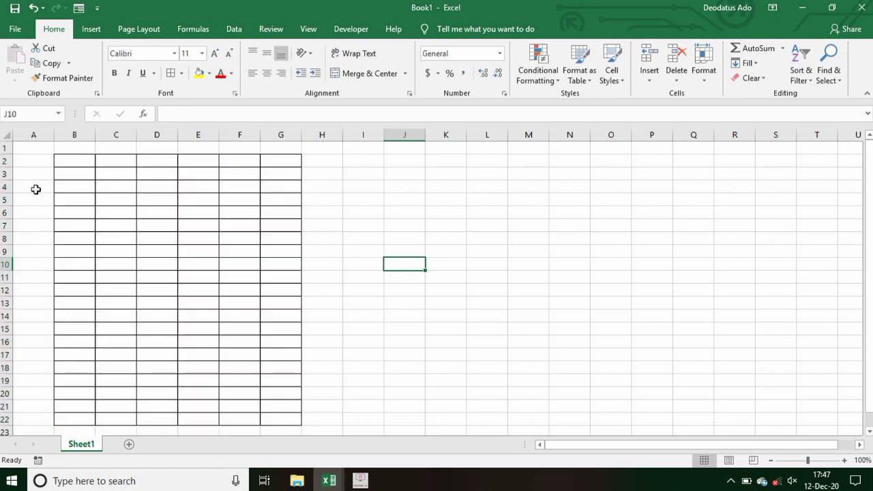
Step: Enter the column headings SN, NAME and SEX in cells B2 to D2
click(77, 162)
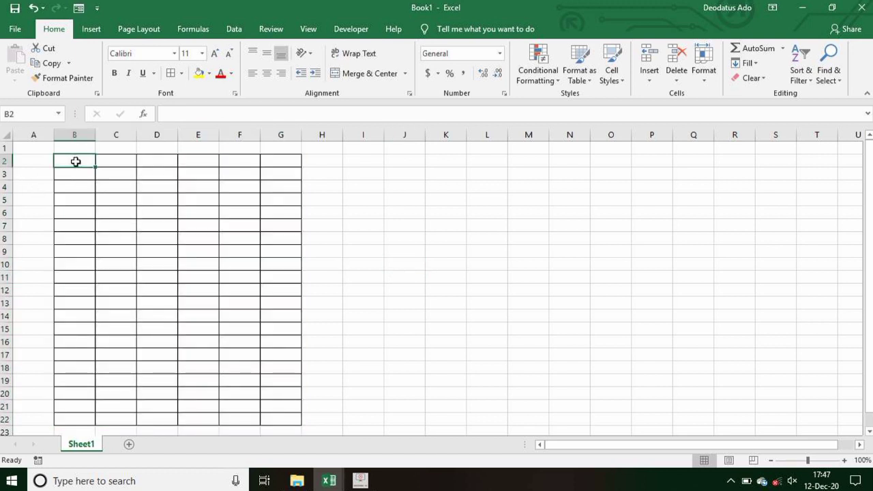
text(SN)
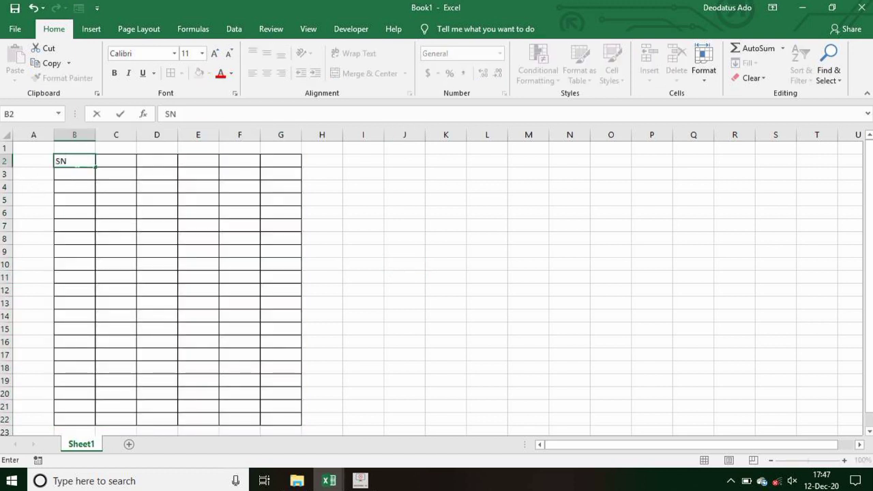
key(Tab)
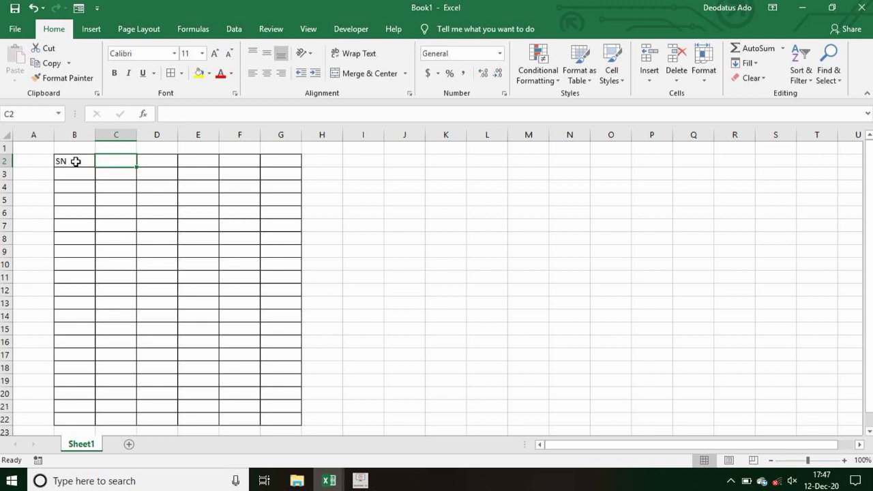
text(NAME)
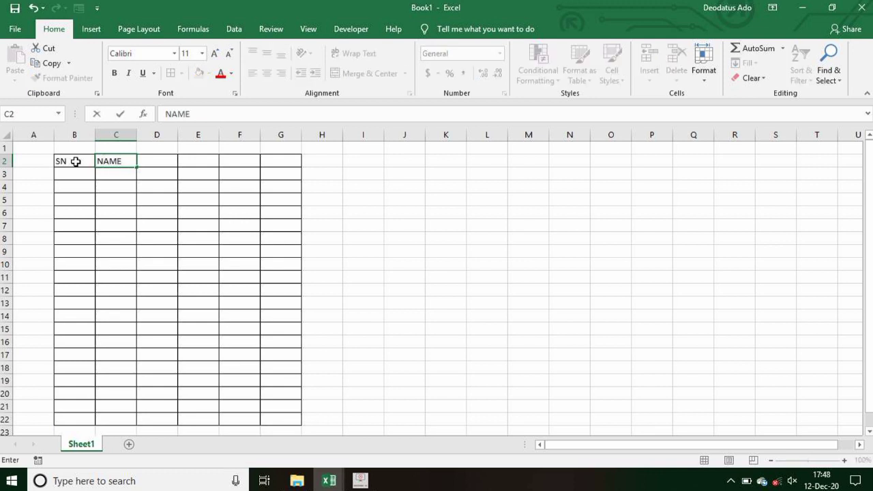
key(Tab)
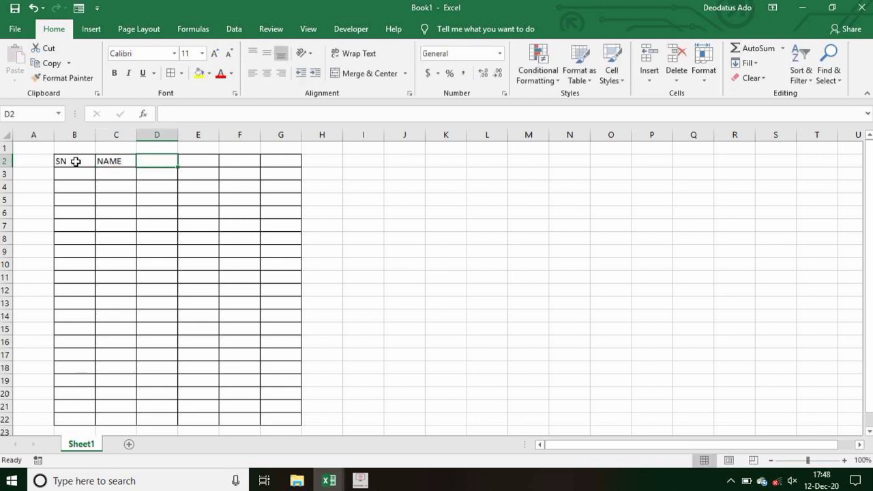
text(SEX)
key(Tab)
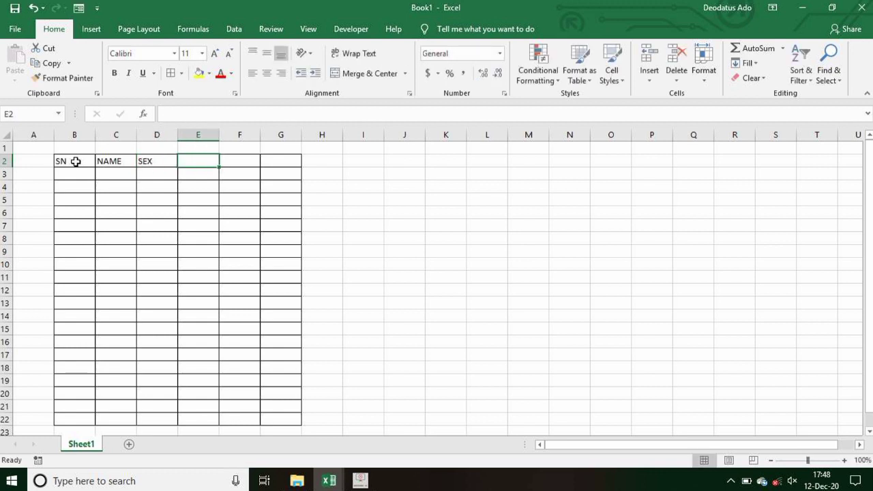
Step: Enter the subject headings CIV, HISTORY and GEPGRAPHY in cells E2 to G2
text(CIV)
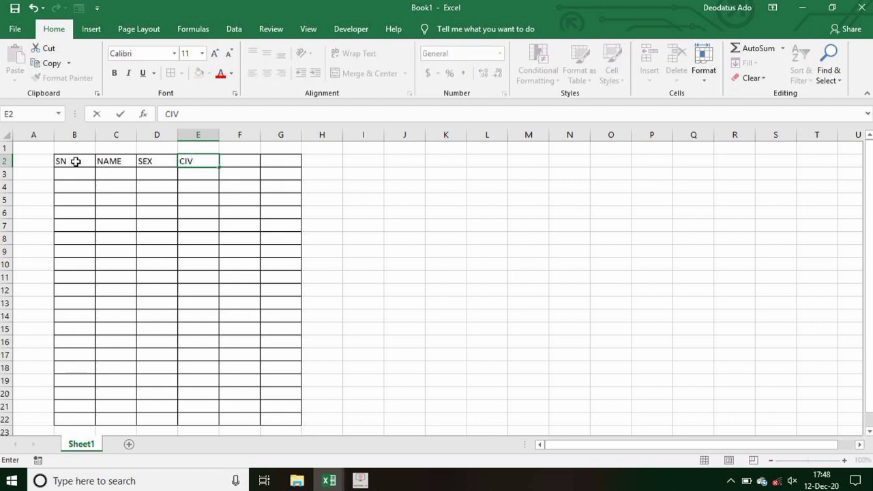
key(Tab)
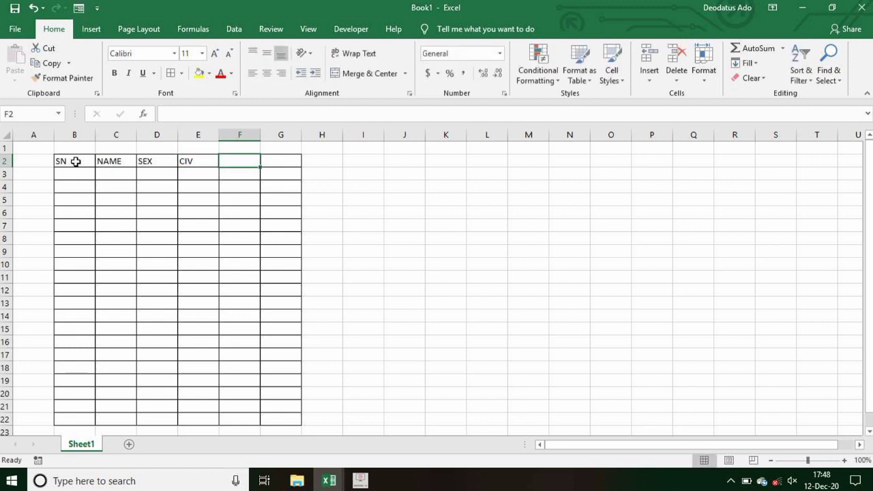
text(HIST)
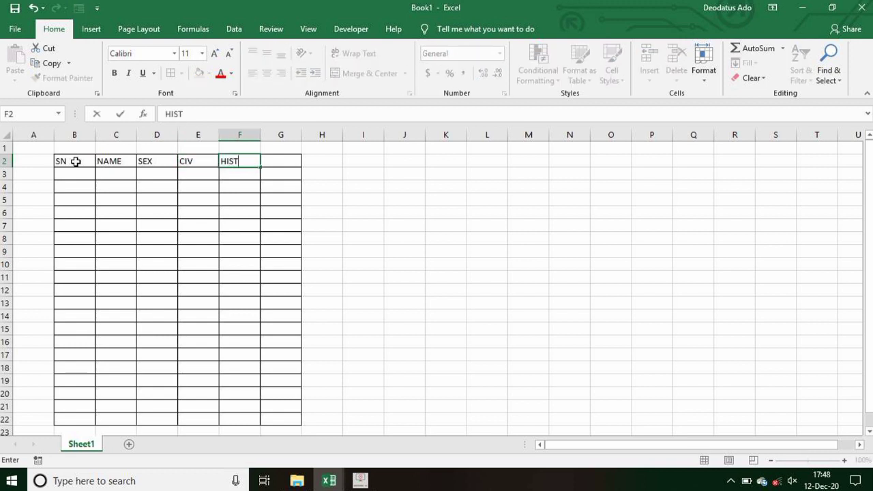
text(ORY)
key(Tab)
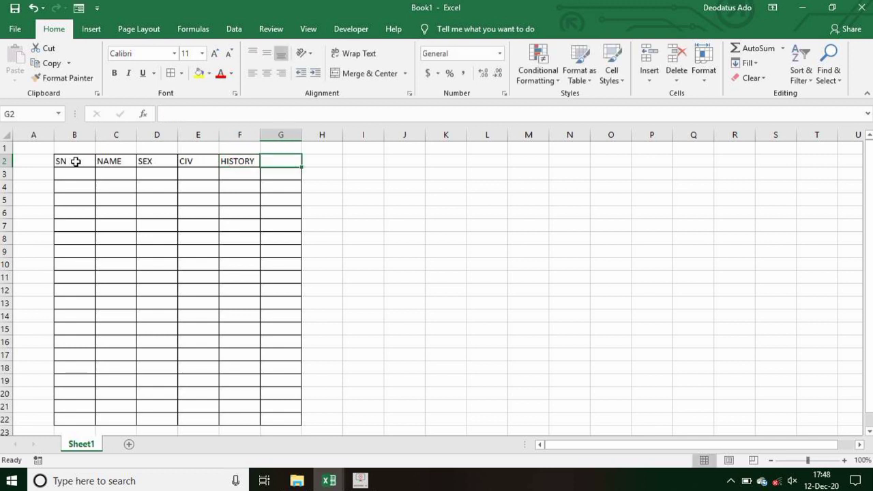
text(G)
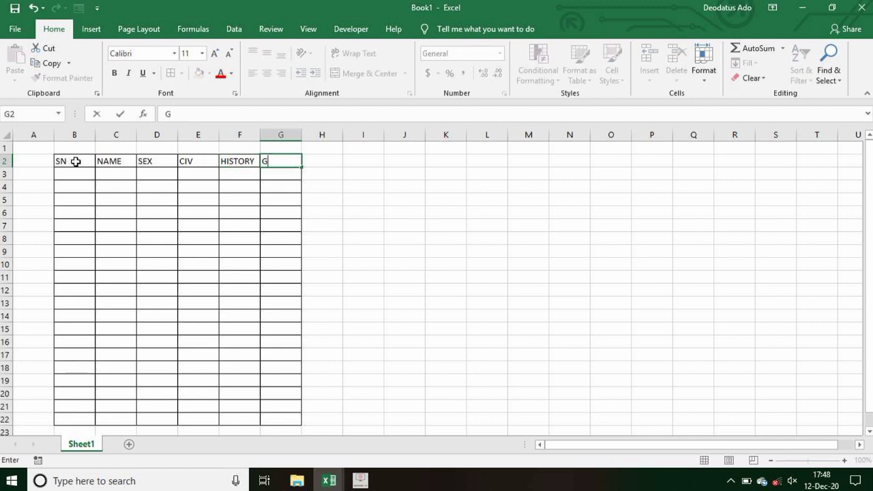
text(EPGRAPHY)
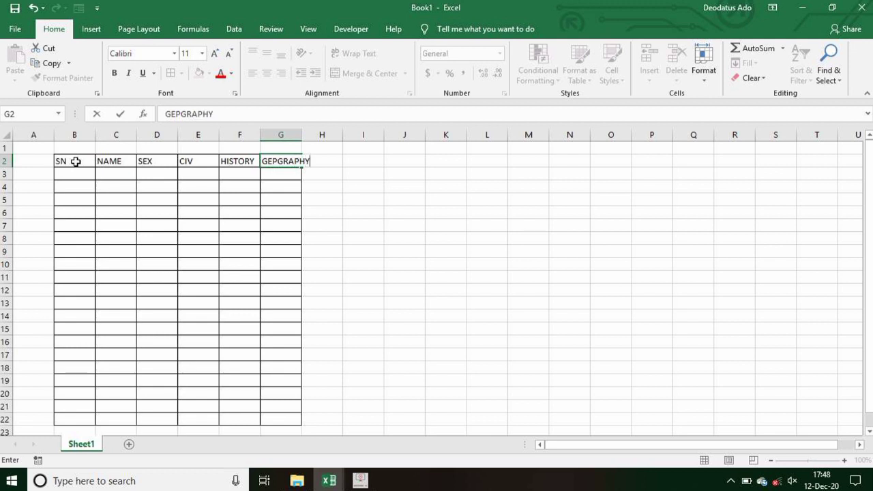
key(Tab)
Step: Enter the subject headings KISWAHILI, ENGLISH and PHYSICS in cells H2 to J2
text(K)
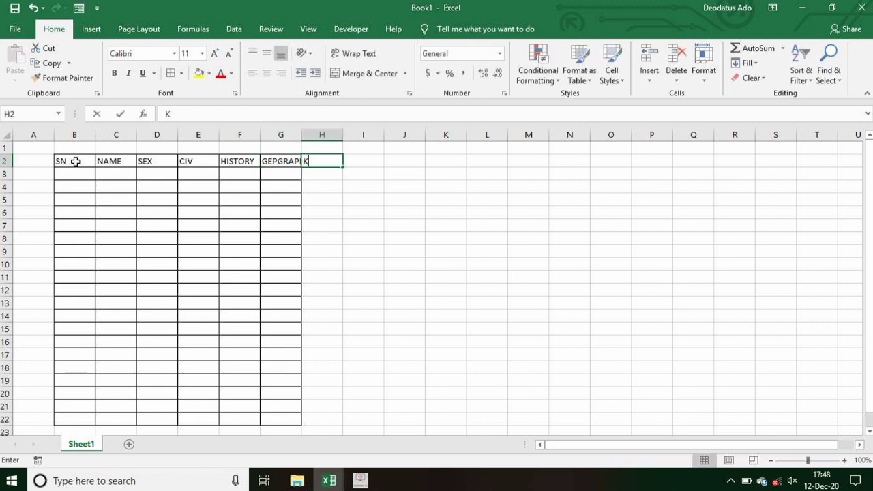
text(ISWA)
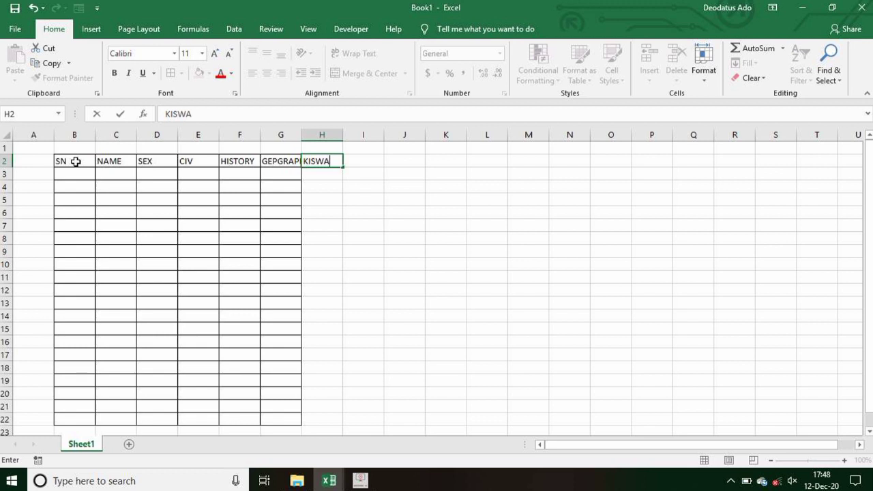
text(HILI)
key(Tab)
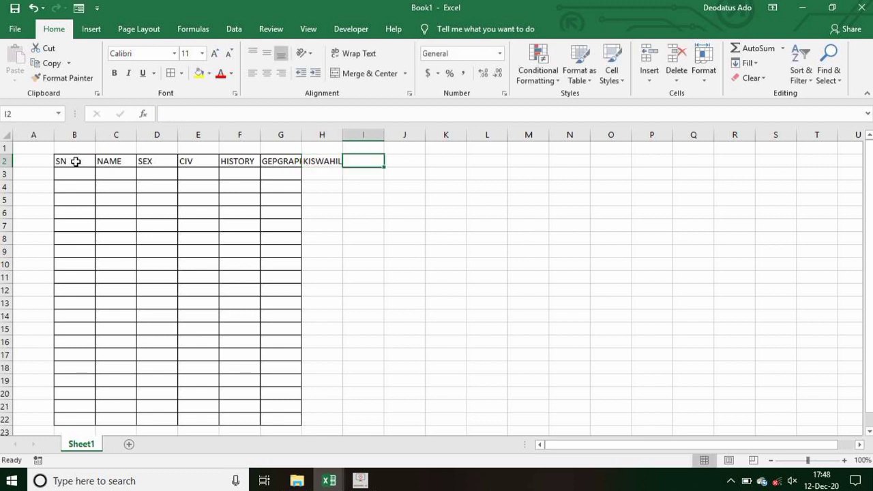
text(ENG)
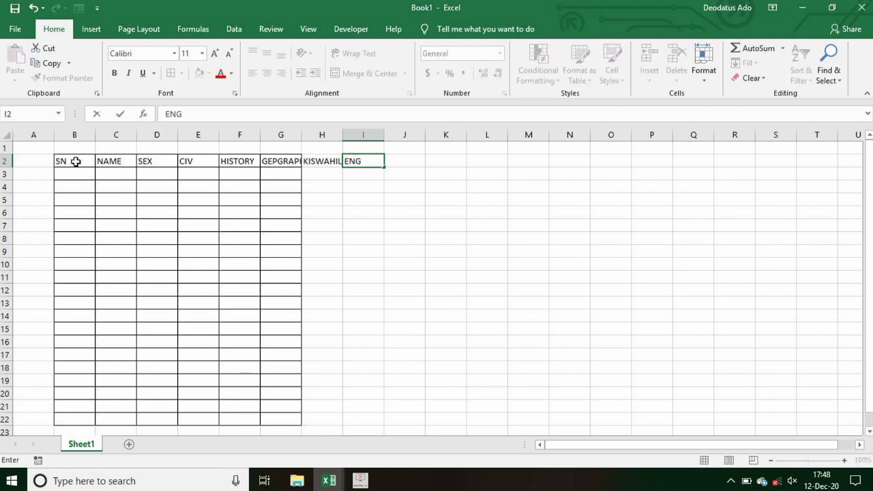
text(LISH)
key(Tab)
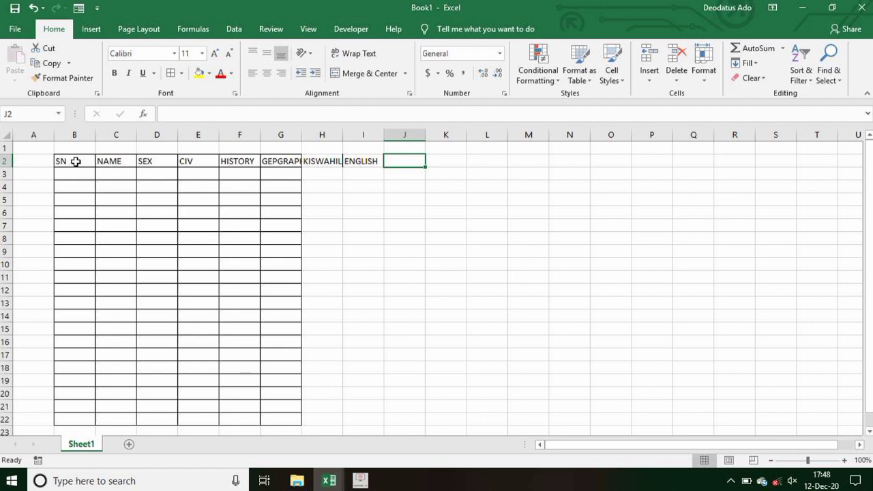
text(PHY)
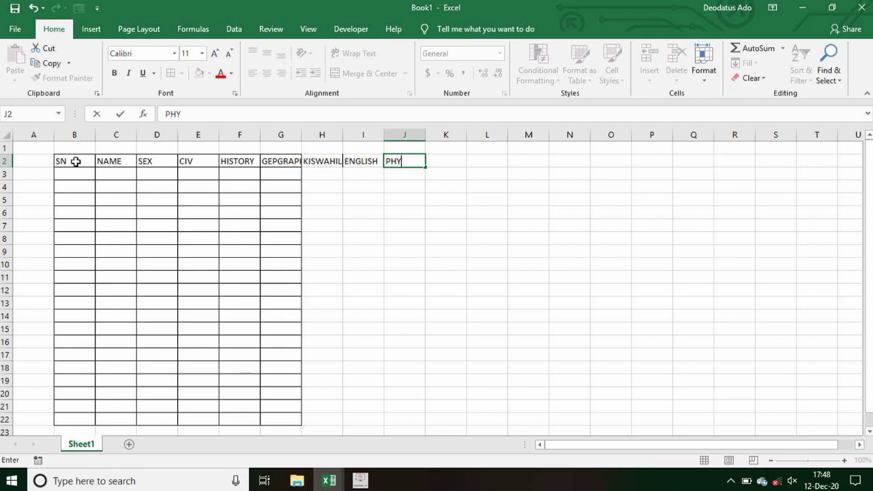
text(SICS)
key(Tab)
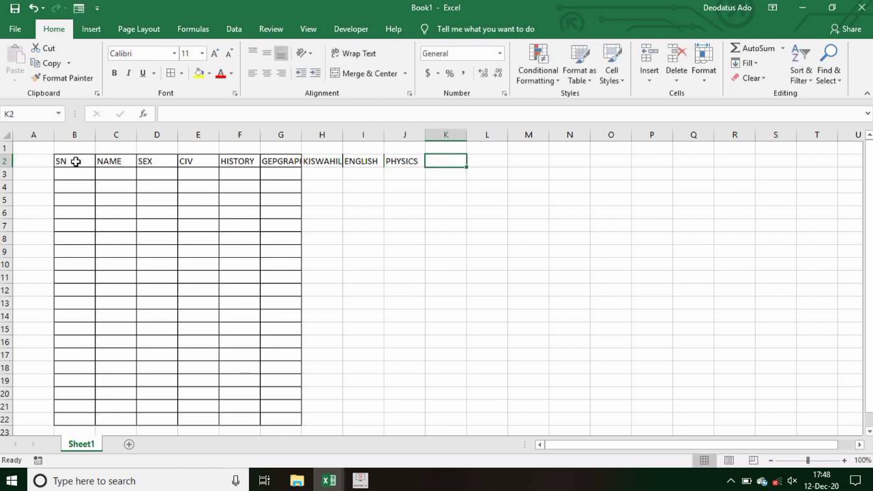
Step: Enter the subject headings CHEMISTRY, BIOLOGY and B/MATHS in cells K2 to M2
text(CHEMI)
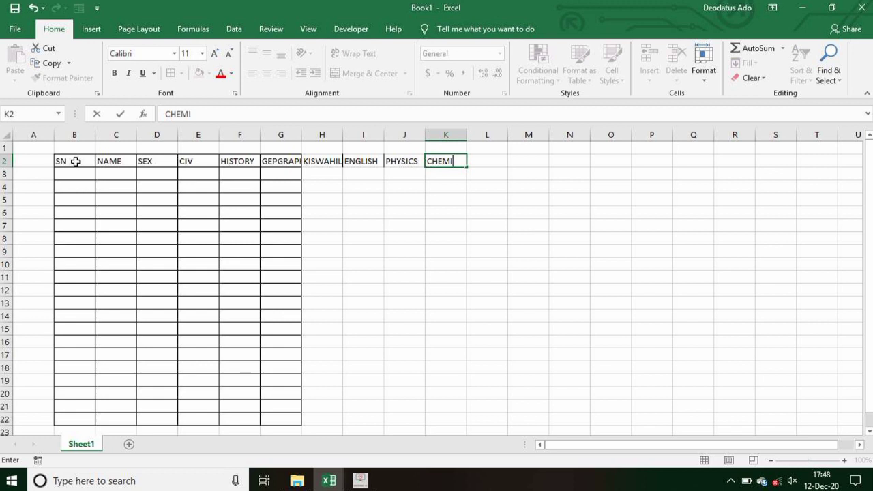
text(STRY)
key(Tab)
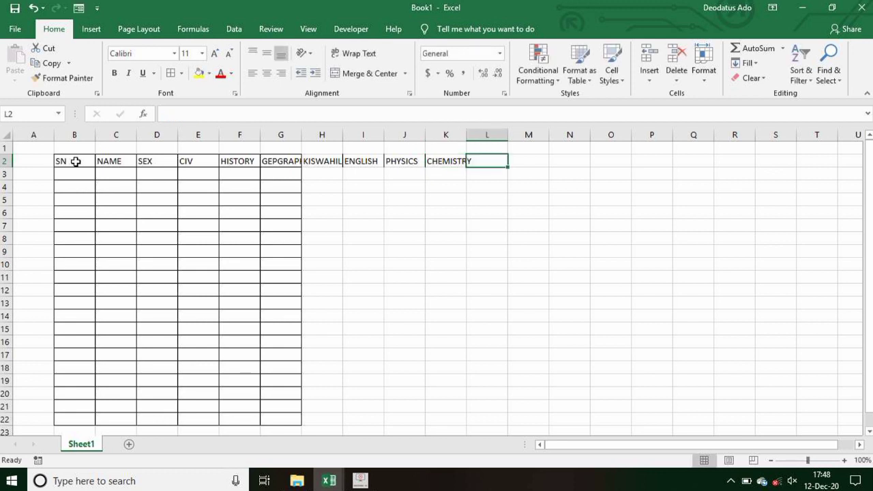
text(BIOLO)
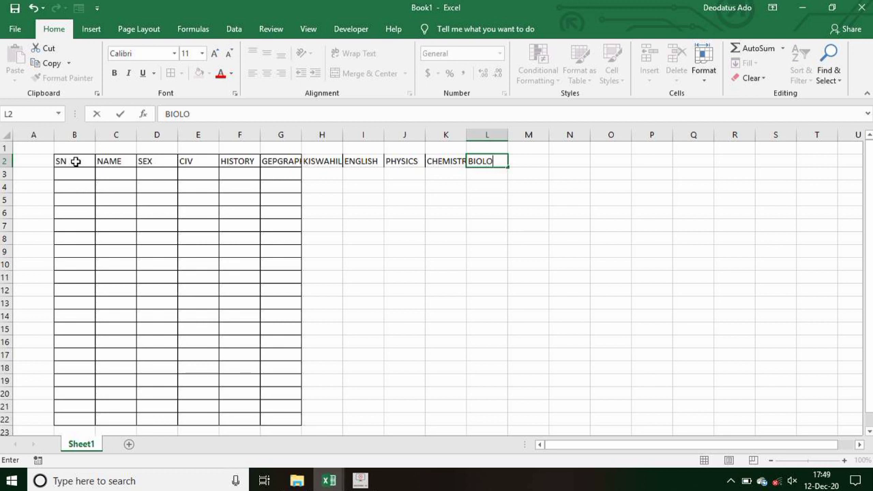
text(GY)
key(Tab)
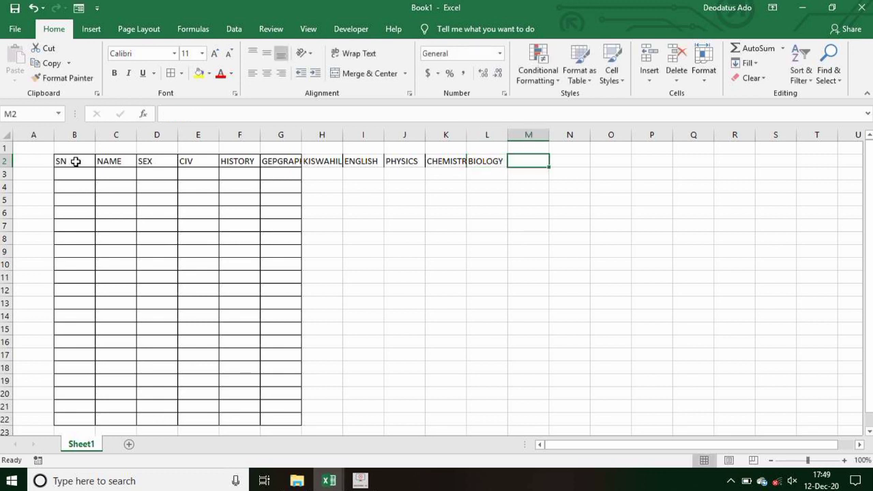
text(B)
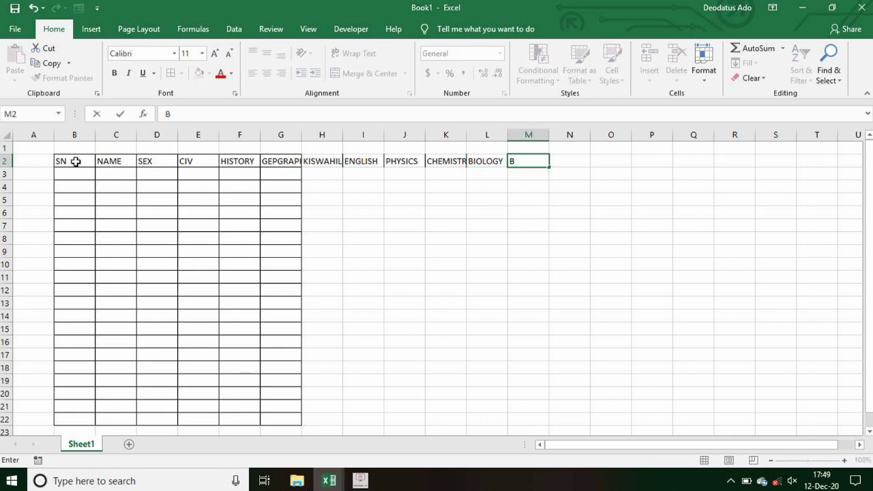
text(/MATHS)
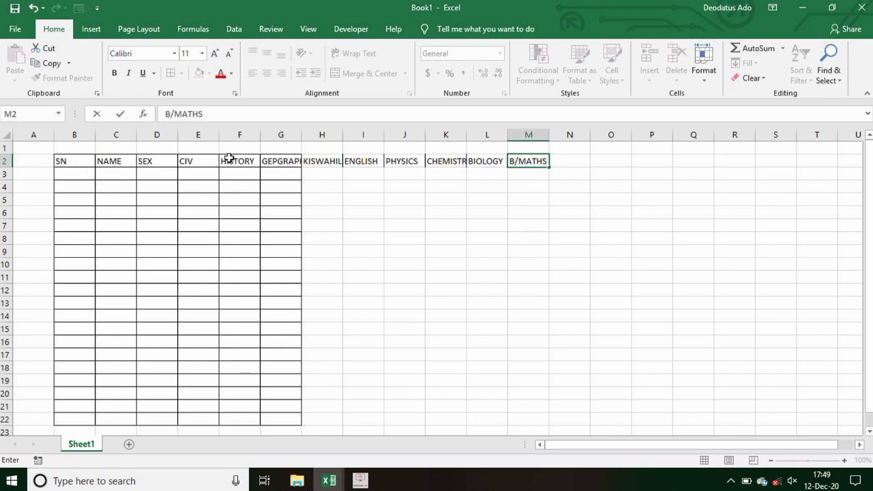
Step: Extend the table grid by applying all borders to the range F2:M22
drag(230, 159, 514, 414)
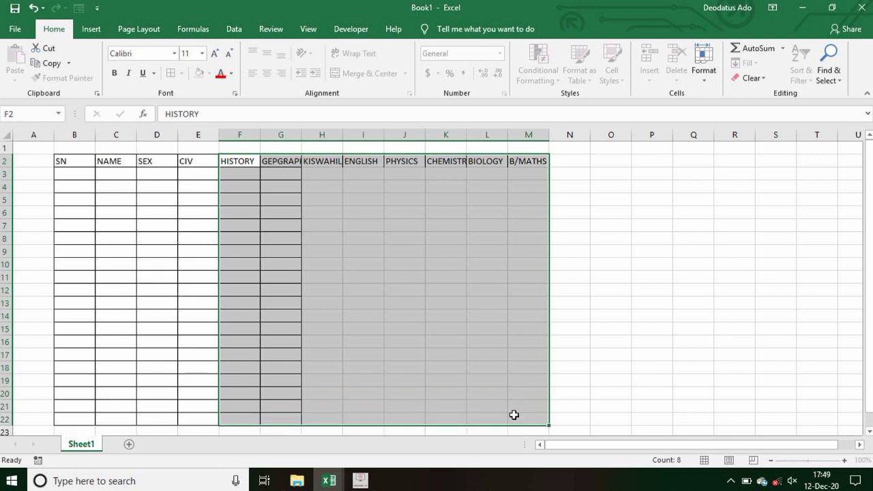
click(171, 73)
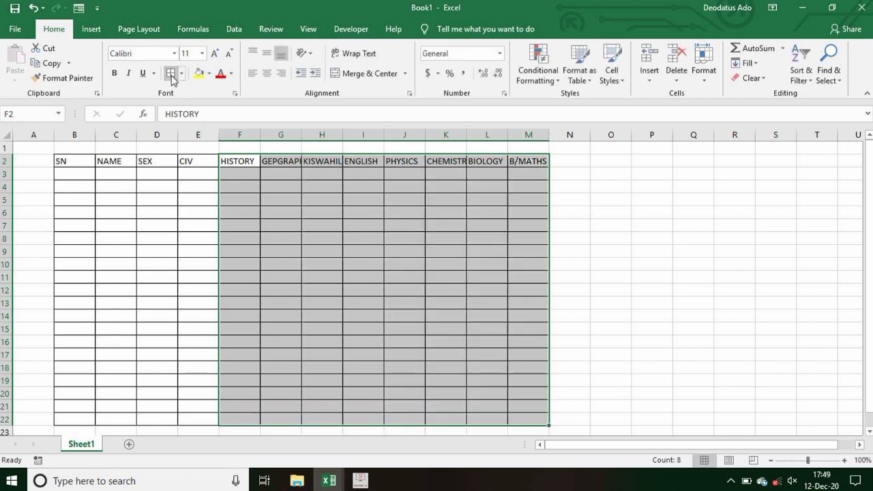
click(695, 254)
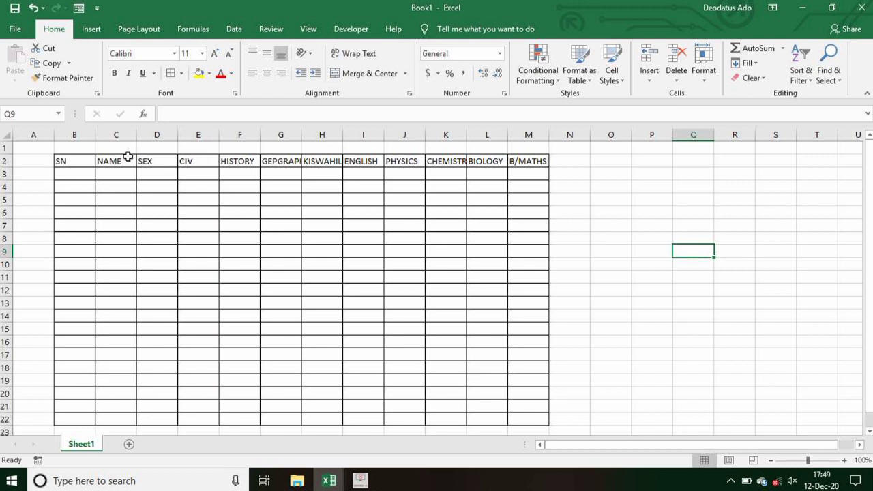
Step: Widen the NAME column, narrow the SN, SEX and CIV columns, and centre the headings in row 2 horizontally
drag(93, 137, 246, 136)
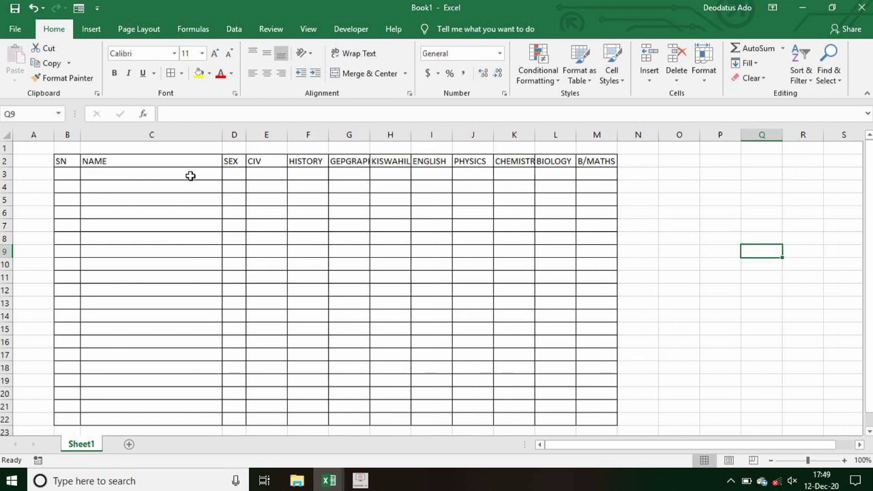
click(49, 161)
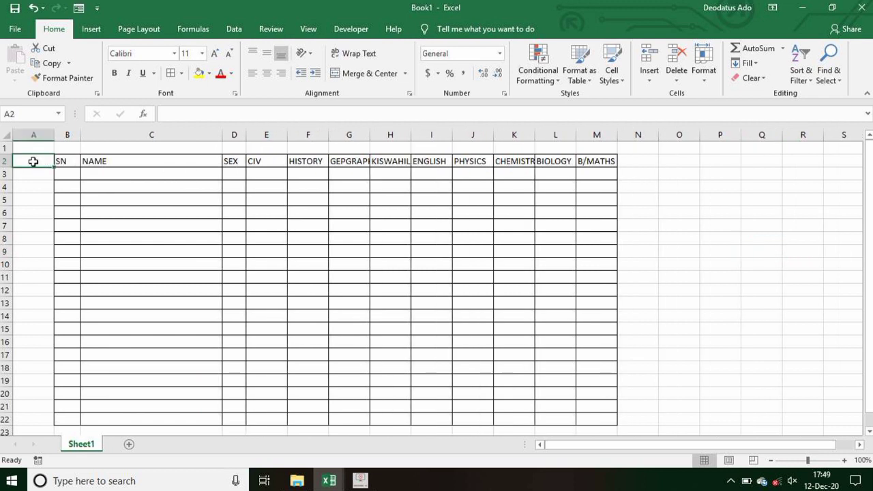
click(3, 161)
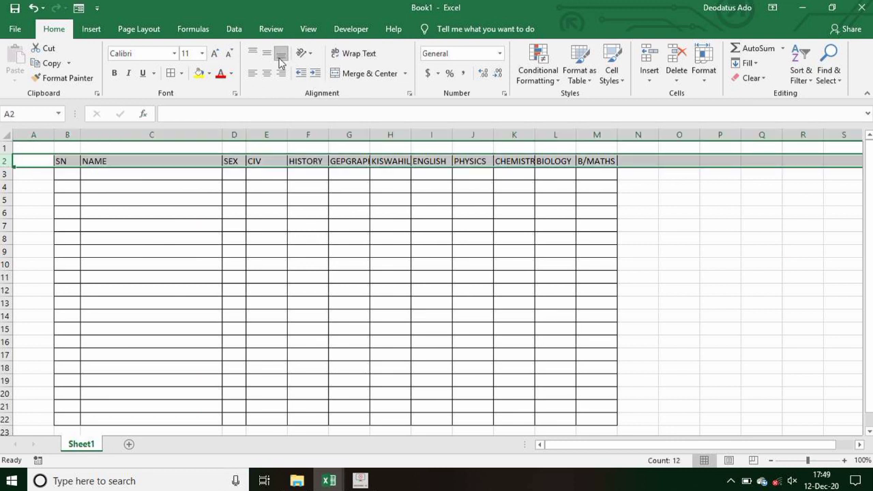
click(267, 76)
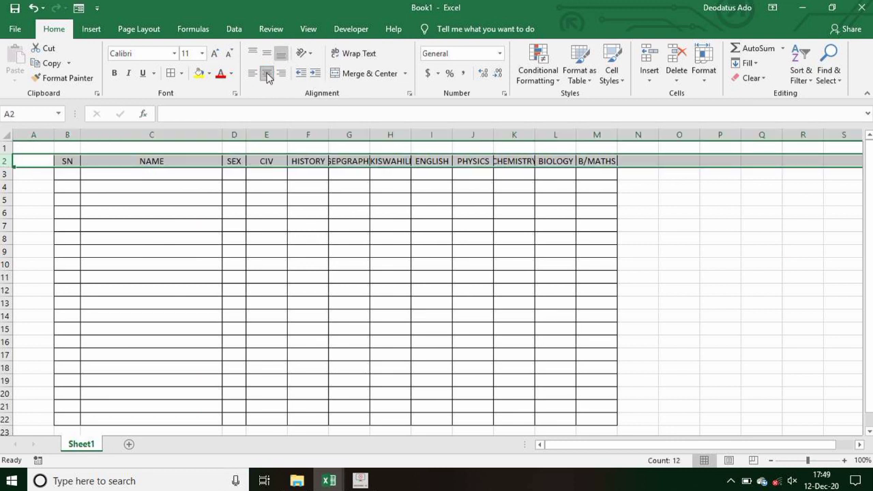
Step: Widen the subject columns E to M by the same amount so every heading from CIV to B/MATHS fits its cell
click(359, 288)
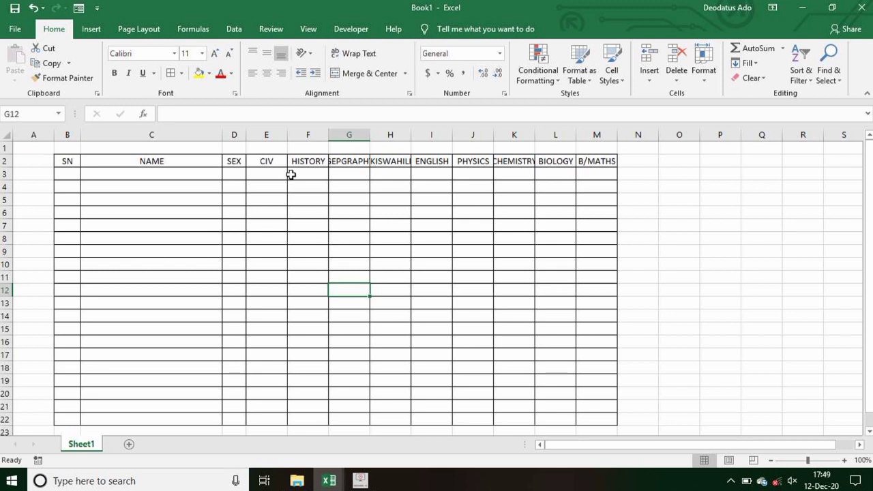
click(268, 132)
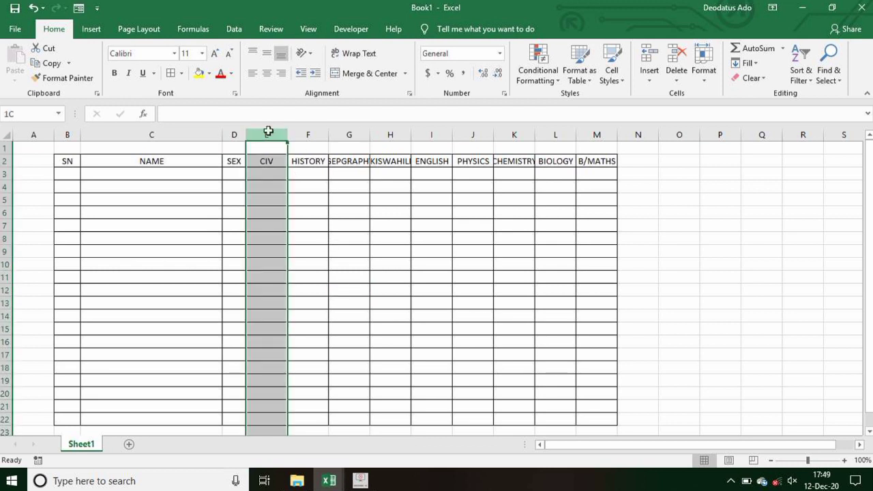
ctrl+click(301, 131)
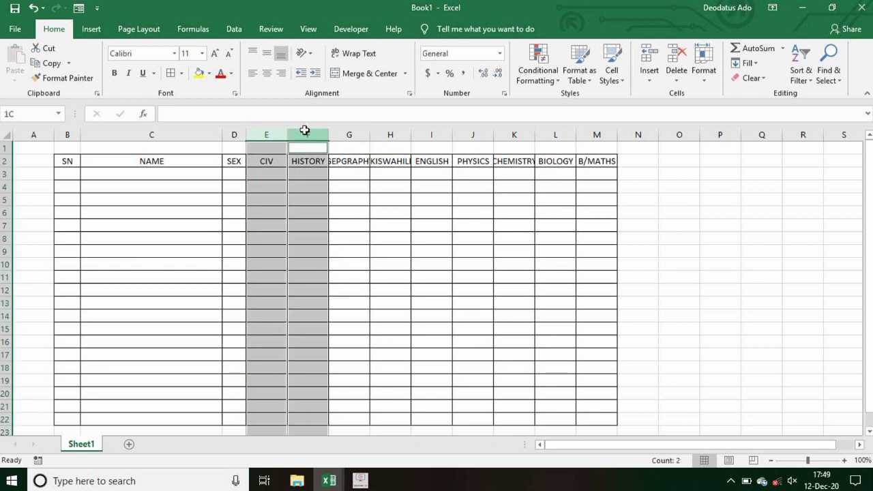
ctrl+click(349, 129)
ctrl+click(382, 132)
ctrl+click(387, 132)
ctrl+click(386, 134)
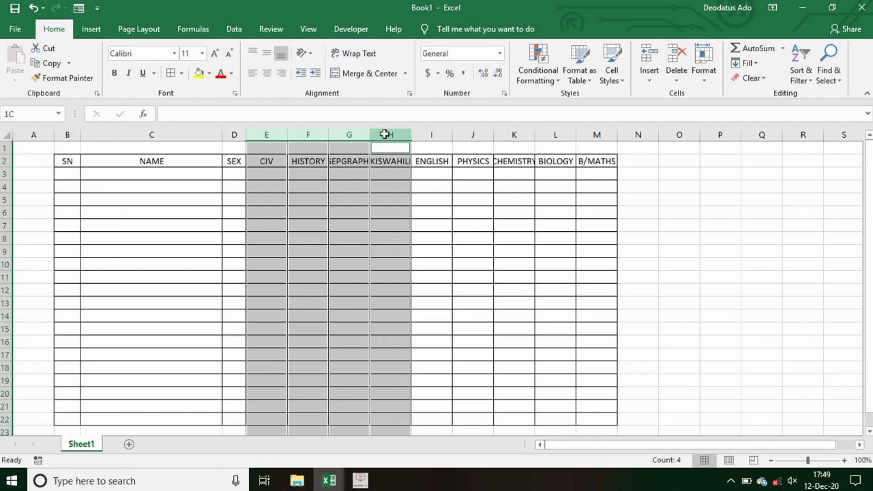
ctrl+click(432, 134)
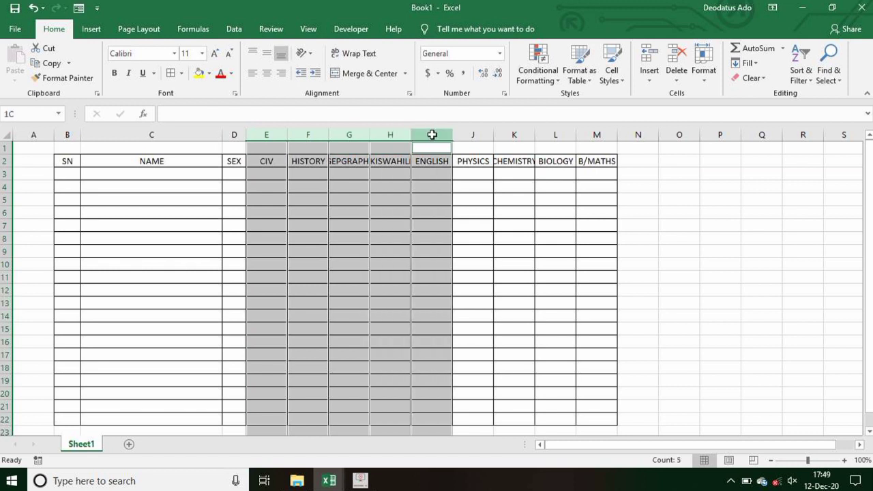
ctrl+click(473, 135)
ctrl+click(510, 135)
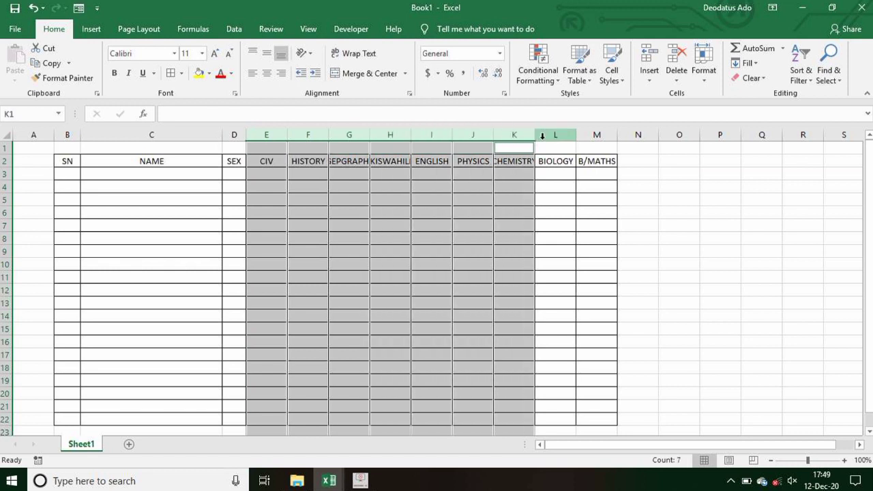
ctrl+click(542, 135)
ctrl+click(593, 134)
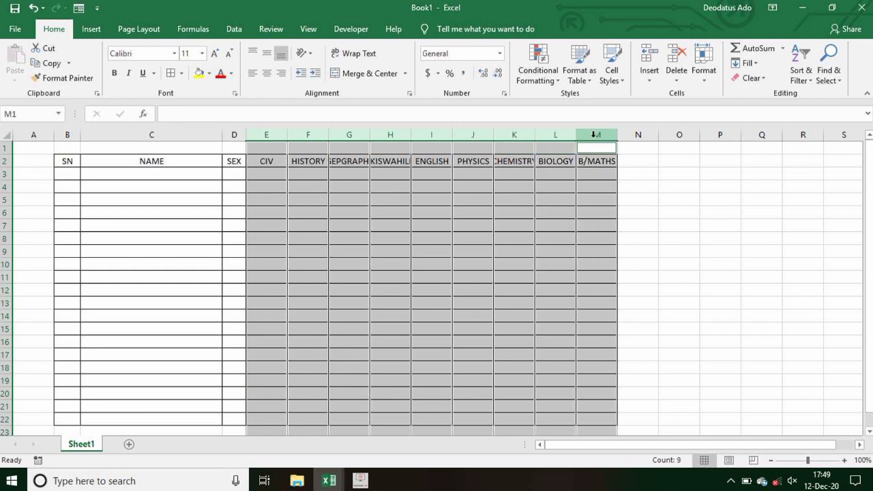
drag(619, 134, 630, 135)
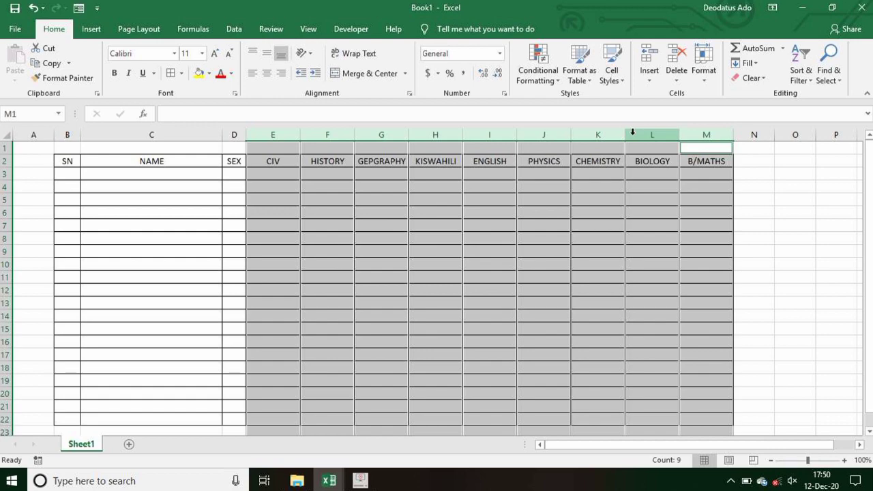
Step: Enter the first student's details in row 3: serial number 1, the student's name, and sex M
click(67, 174)
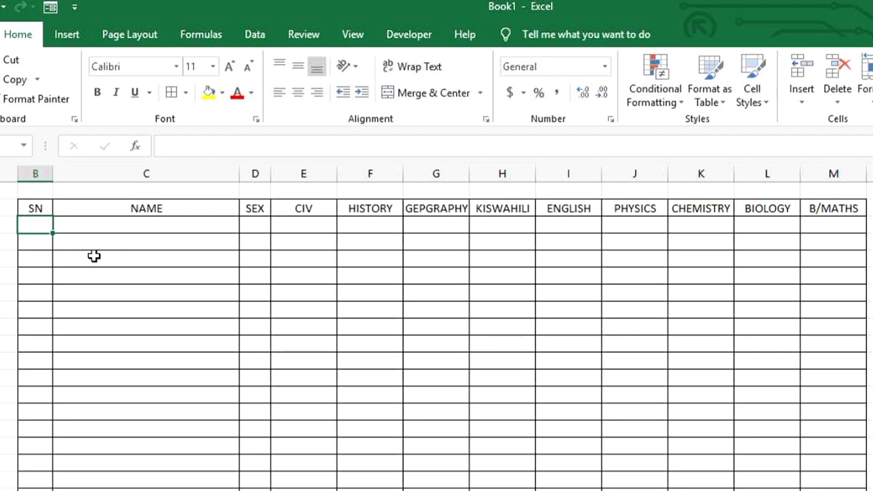
text(1)
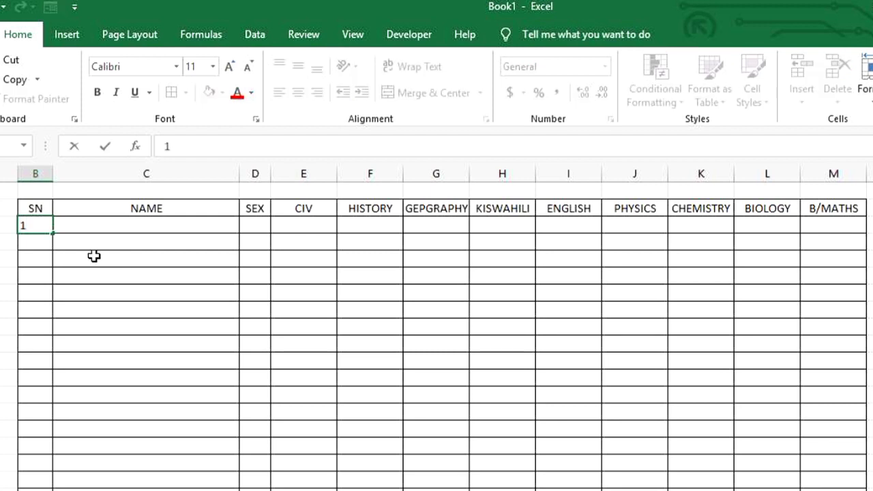
key(Tab)
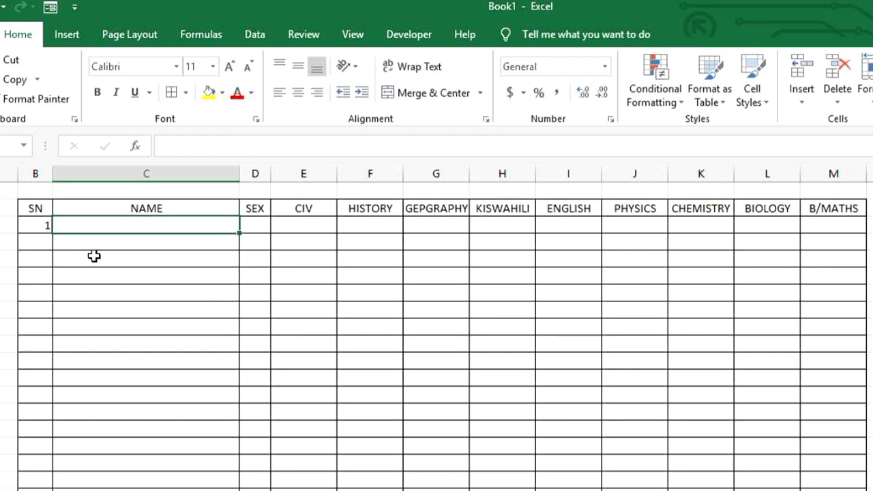
text(Adetu)
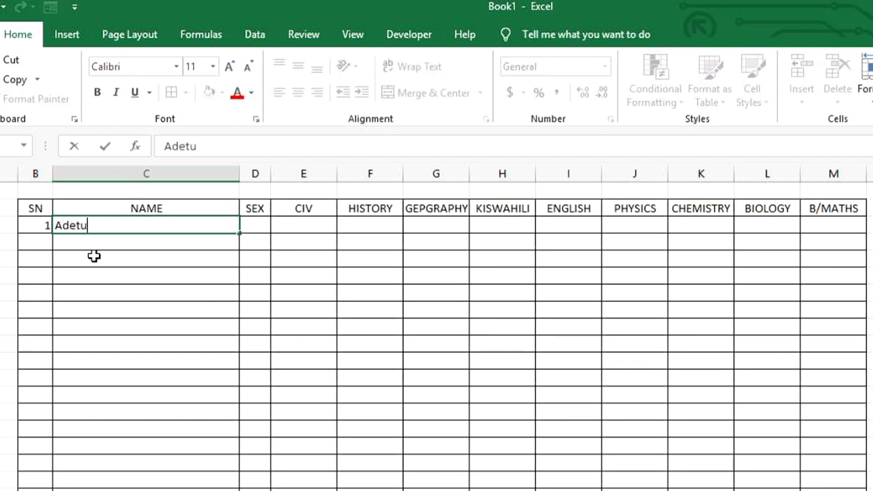
key(Tab)
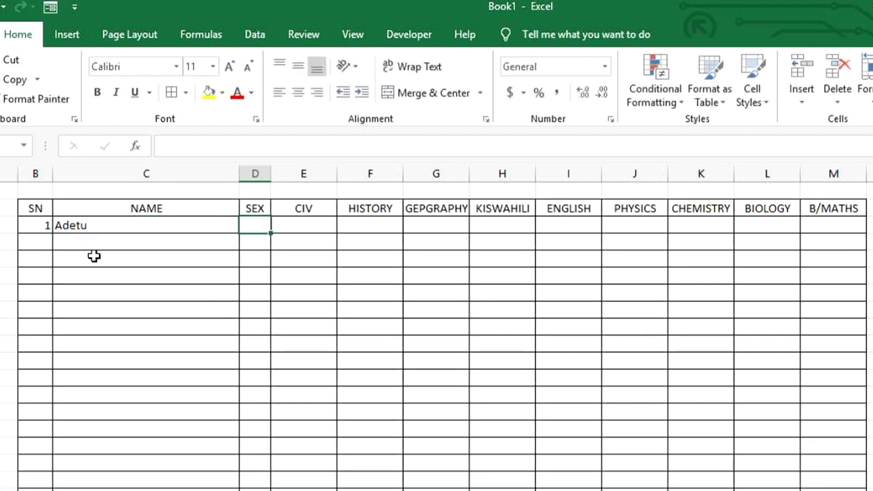
text(M)
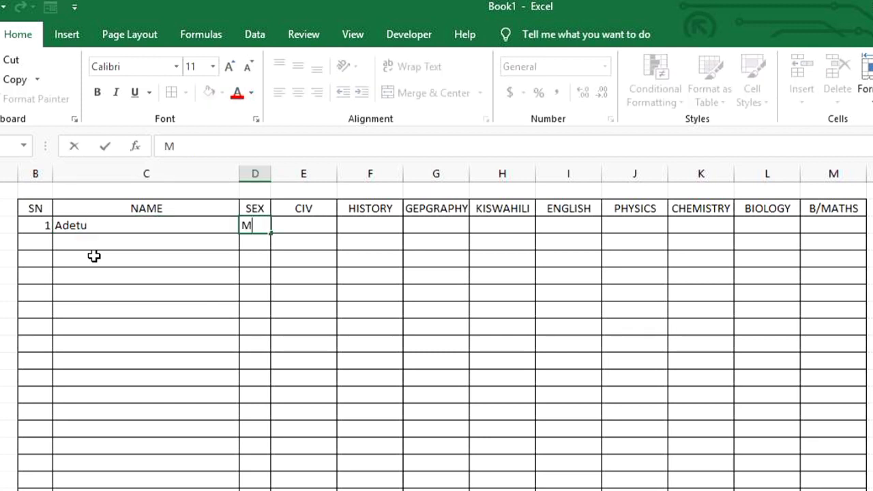
key(Tab)
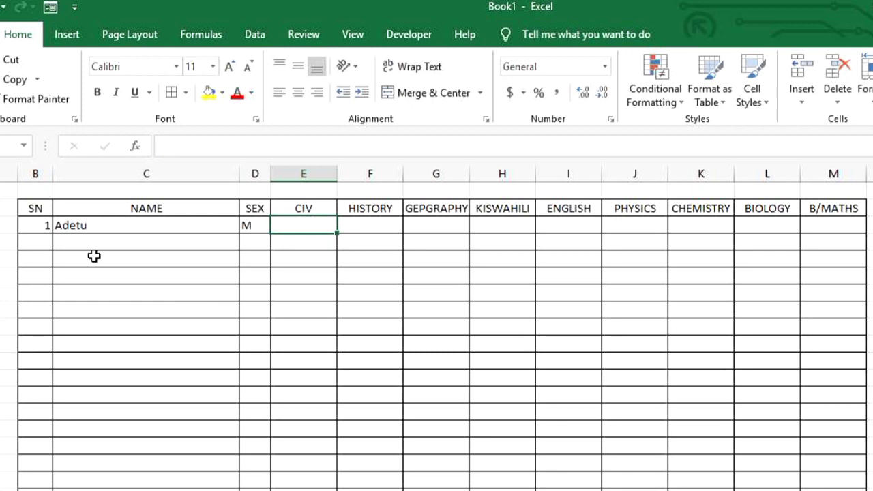
Step: Enter the first student's marks in row 3: 56 for CIV, 45 for HISTORY and 89 for GEPGRAPHY
text(56)
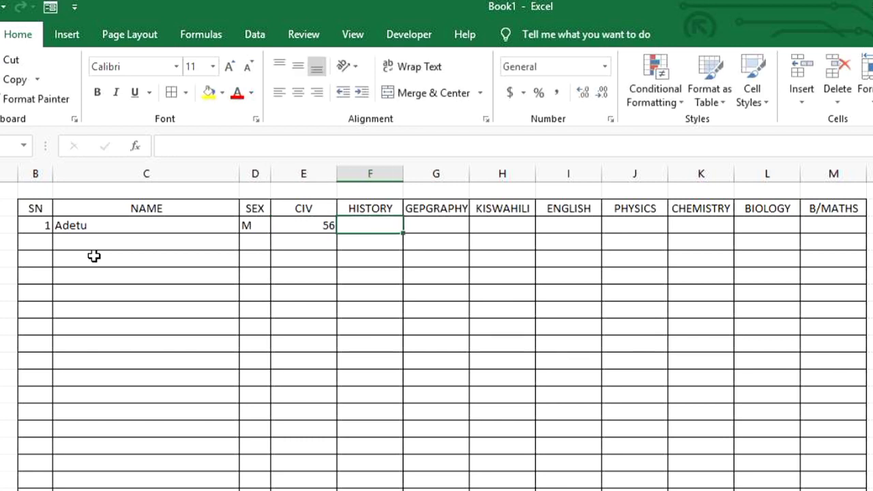
text(45)
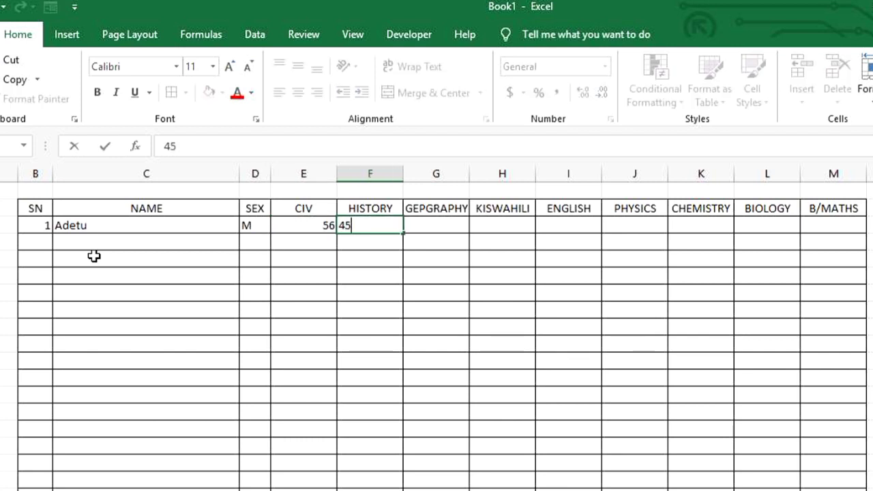
key(Tab)
text(89)
key(Tab)
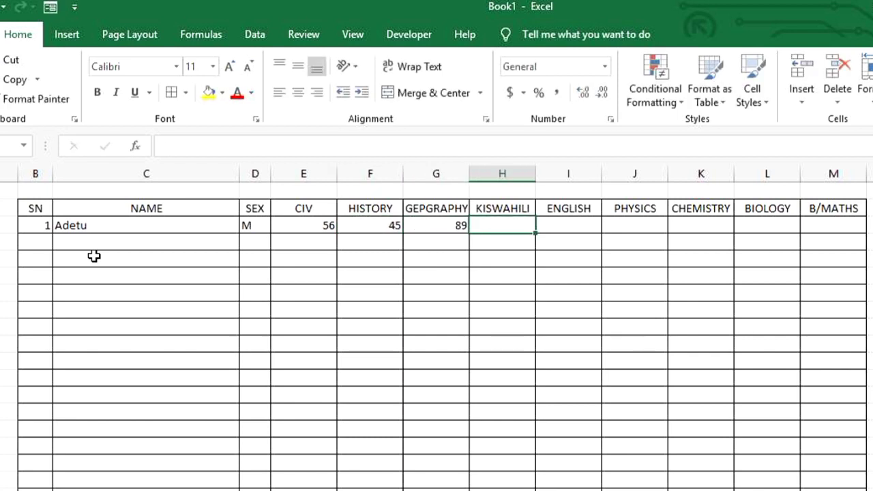
Step: Enter the first student's marks in row 3: 65 for KISWAHILI, 36 for ENGLISH and 98 for PHYSICS
text(65)
key(Tab)
text(36)
key(Tab)
text(98)
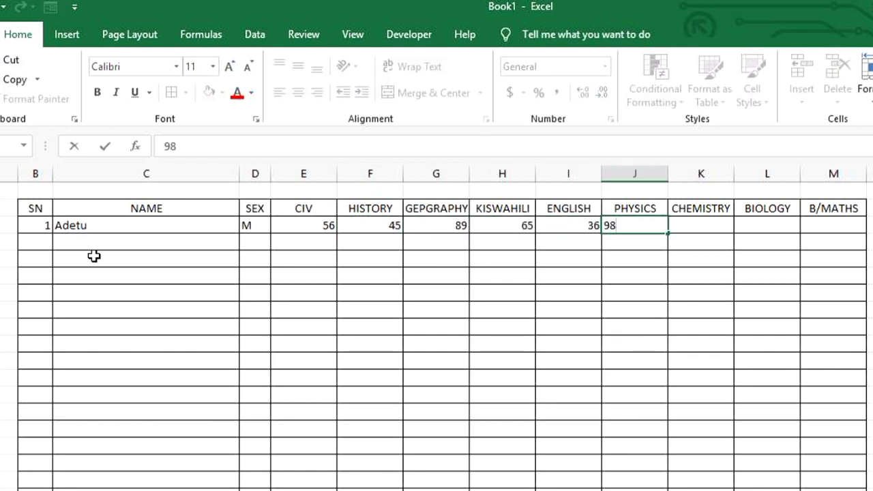
key(Tab)
Step: Enter the first student's marks in row 3: 62 for CHEMISTRY, 45 for BIOLOGY and 65 for B/MATHS
text(62)
key(Tab)
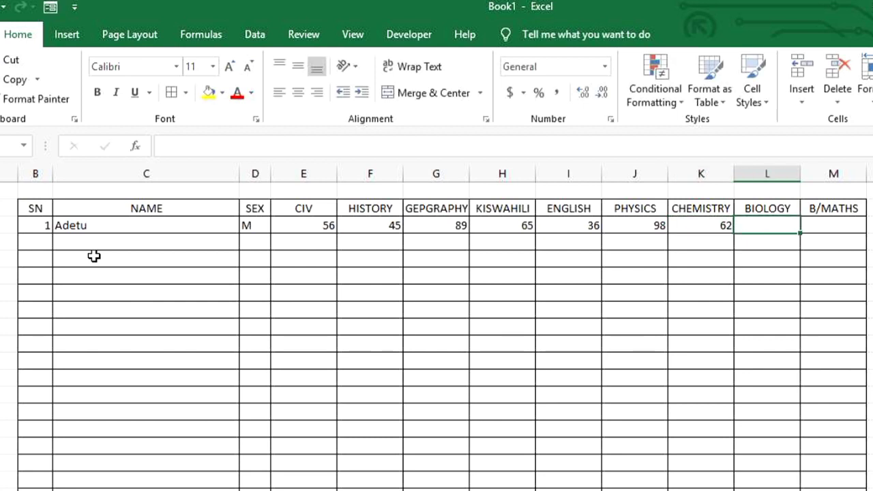
text(45)
key(Tab)
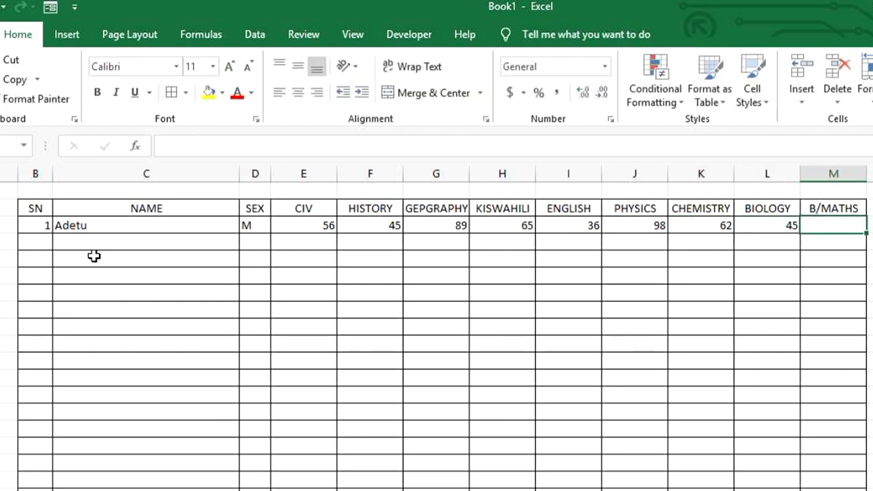
text(65)
key(Tab)
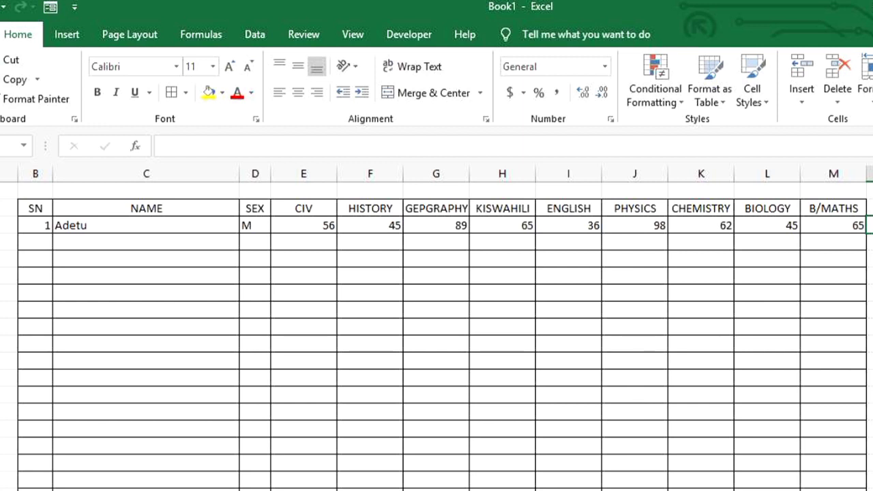
Step: Link cell N2 to the CIV heading with the formula =E2
scroll(437, 327, right, 5)
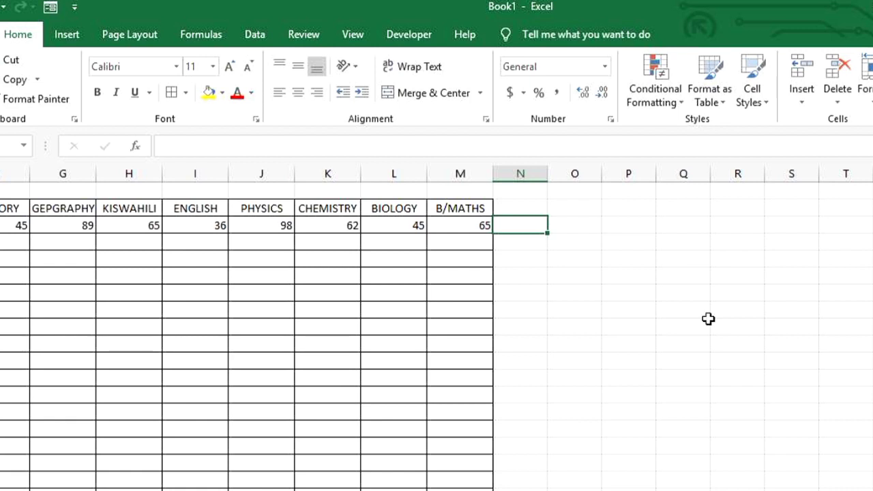
click(526, 269)
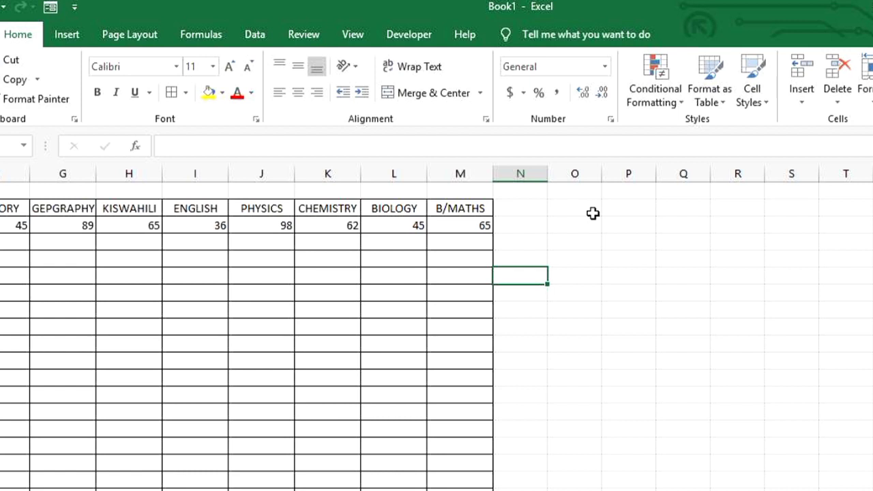
click(522, 207)
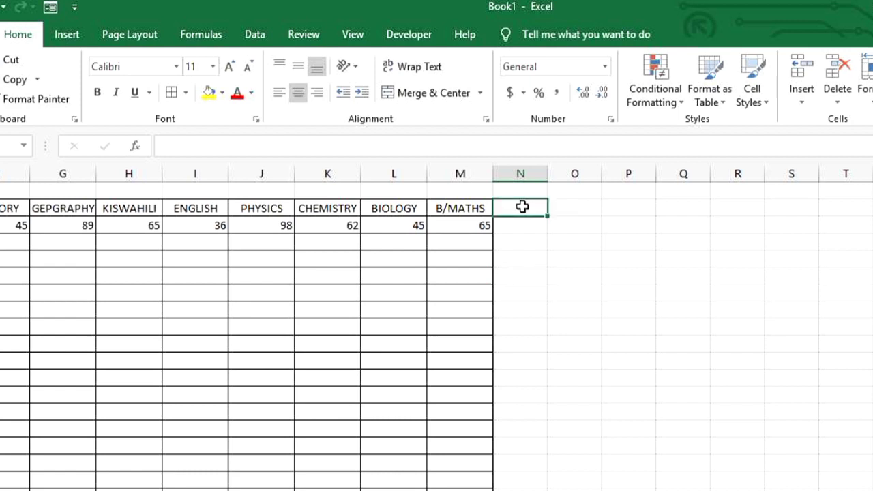
text(=)
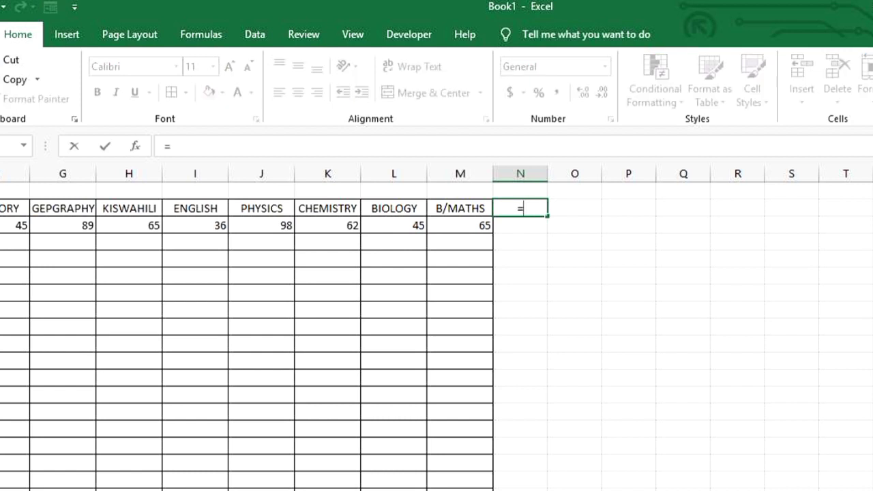
scroll(437, 327, left, 3)
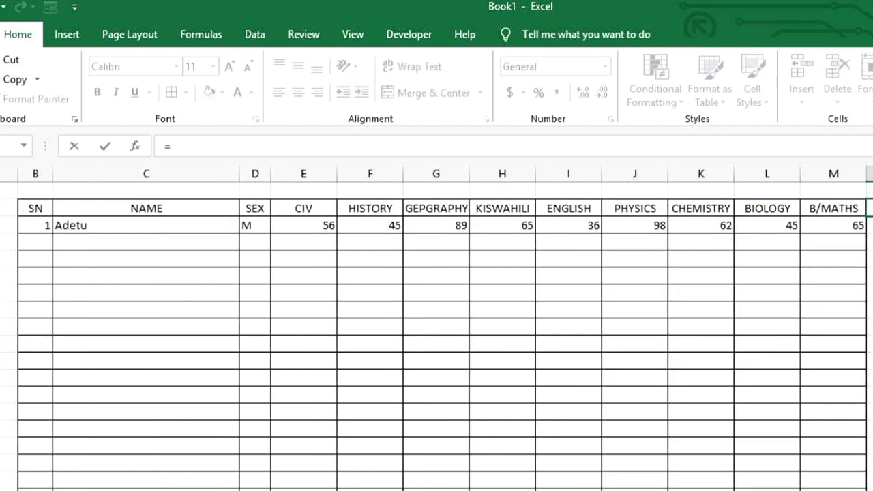
click(307, 208)
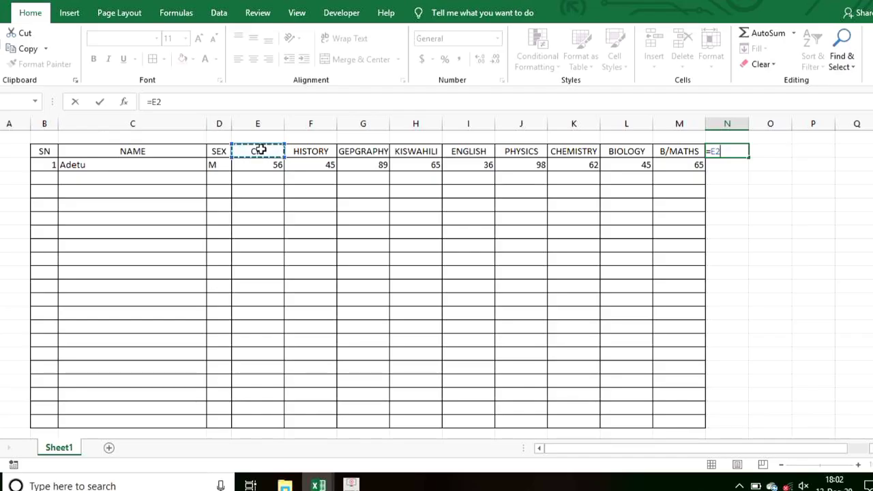
key(Return)
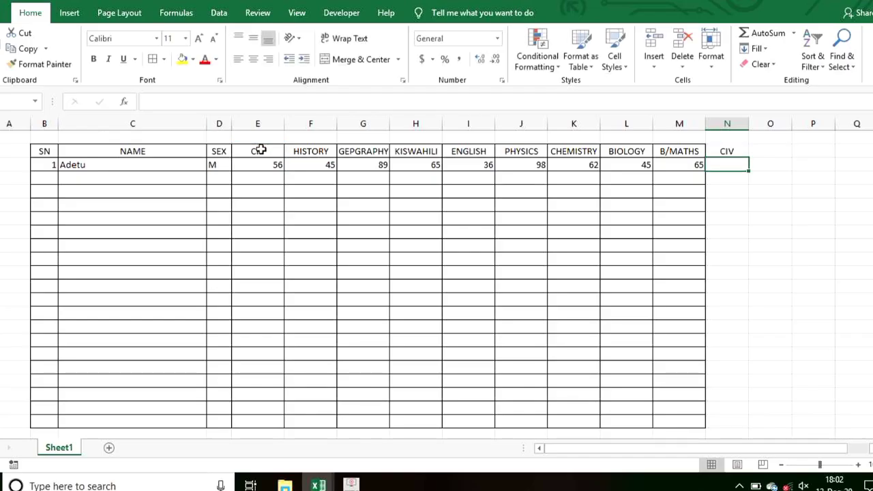
Step: Fill the heading formula in N2 across to V2 to repeat all subject headings through B/MATHS, and select cell N3
click(729, 149)
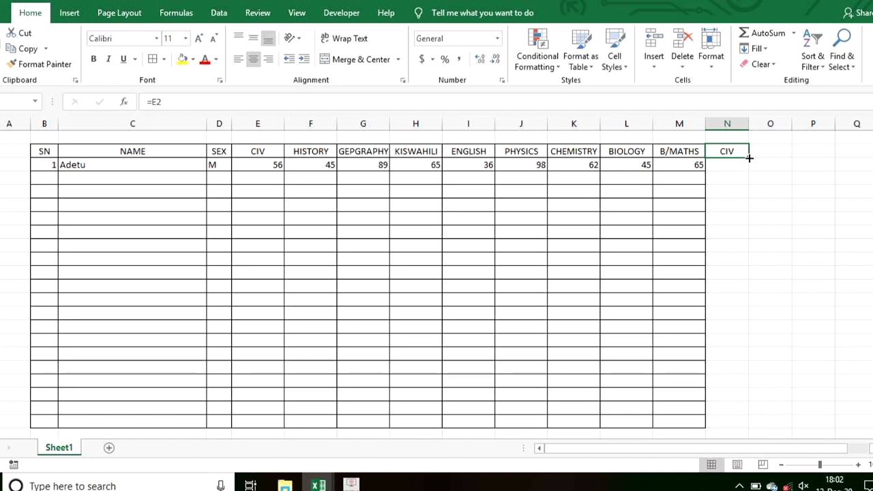
drag(749, 158, 439, 161)
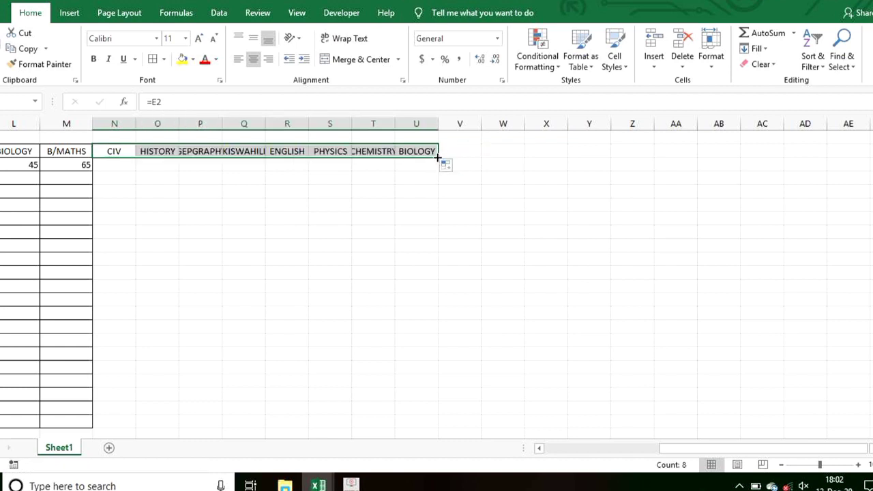
drag(439, 157, 470, 162)
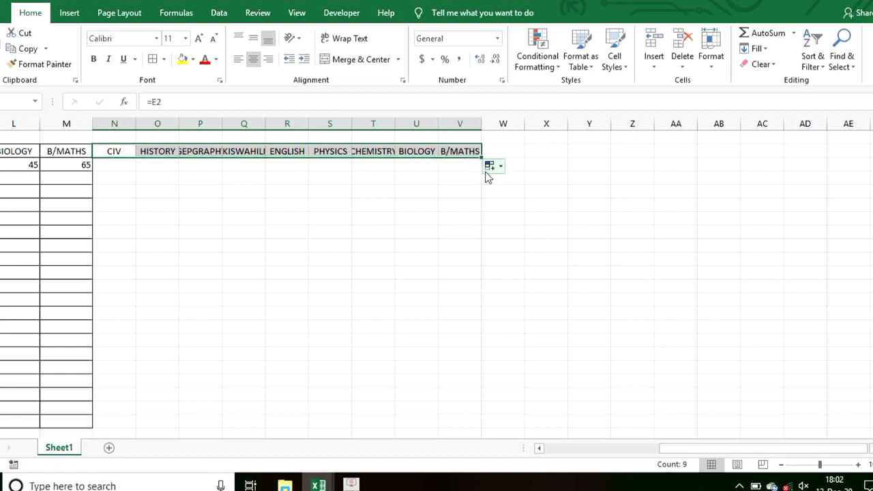
click(503, 186)
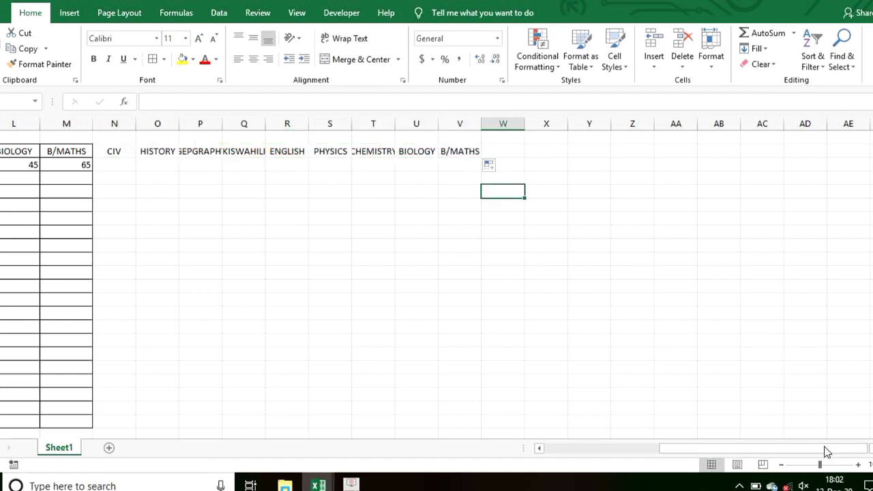
drag(827, 452, 743, 447)
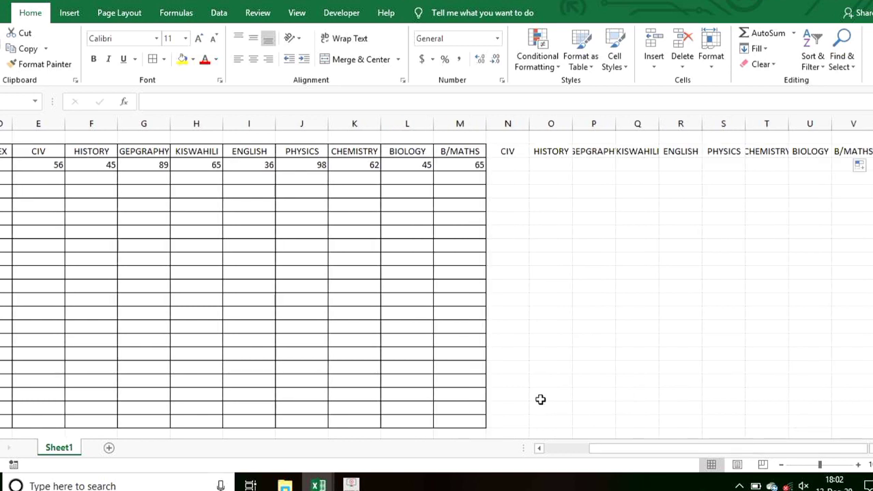
click(507, 169)
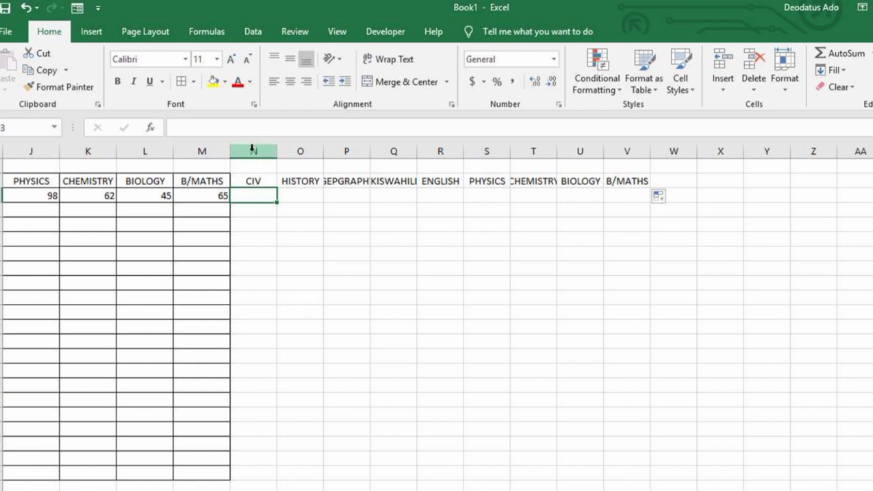
Step: Widen columns N through V so the repeated subject headings fit fully
drag(253, 150, 656, 149)
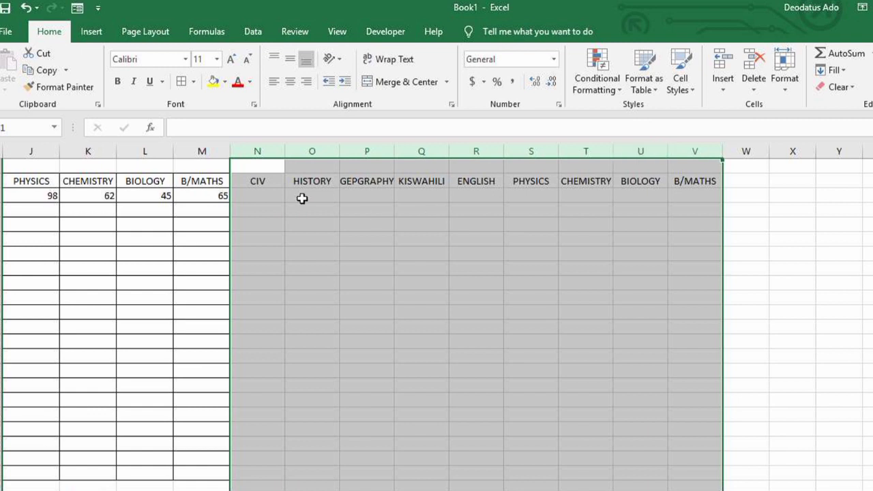
click(254, 197)
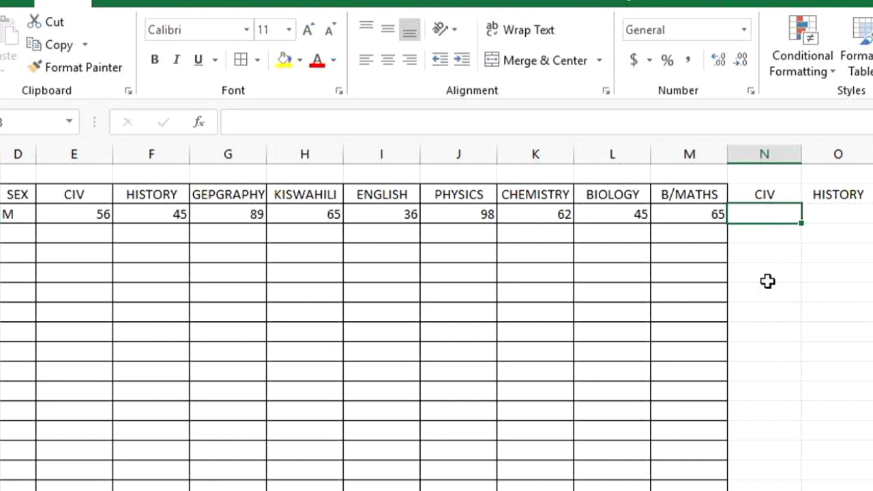
Step: Begin a nested IF grading formula in N3 with =IF(E3>100,"ABS", for the first student's CIV mark
drag(768, 281, 760, 213)
click(761, 214)
text(=)
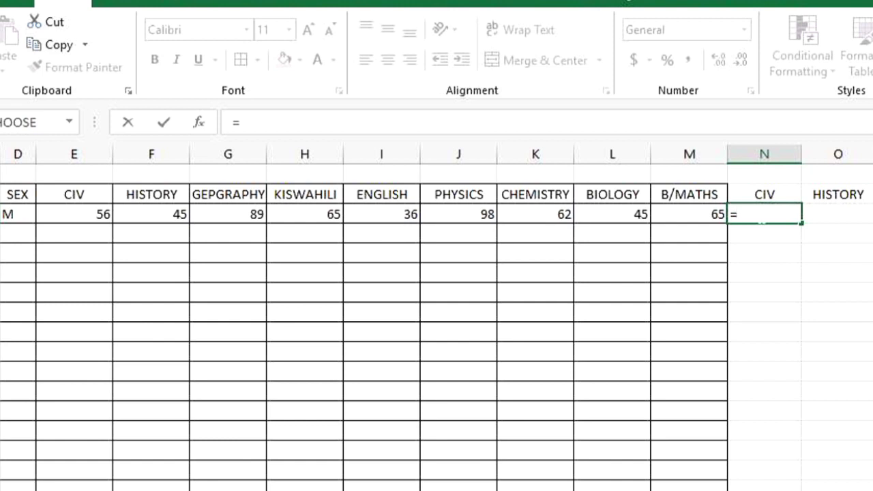
text(IF)
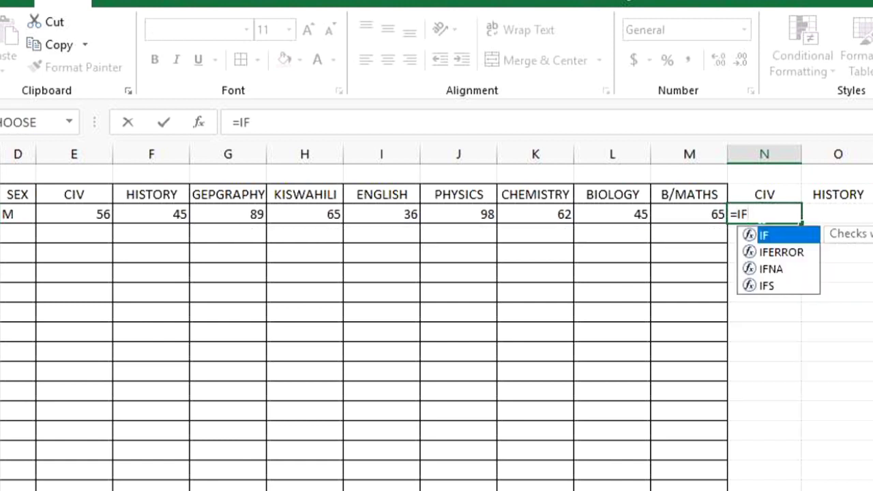
text(()
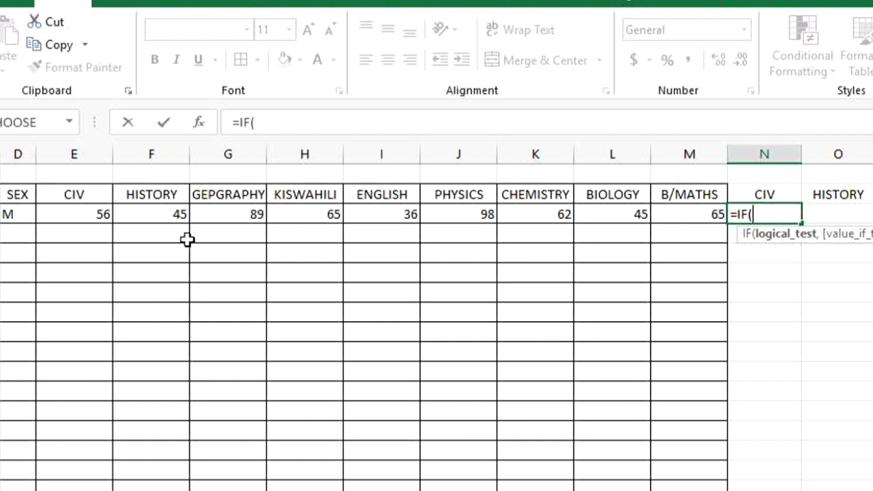
click(82, 212)
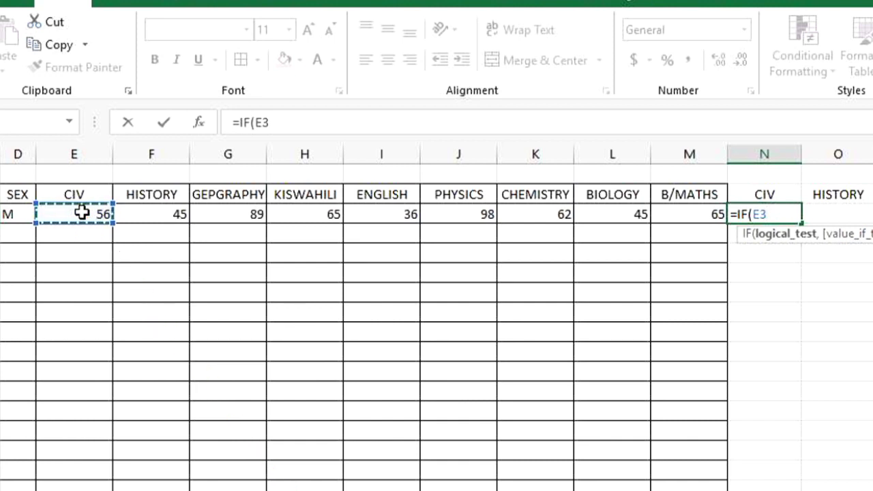
text(>)
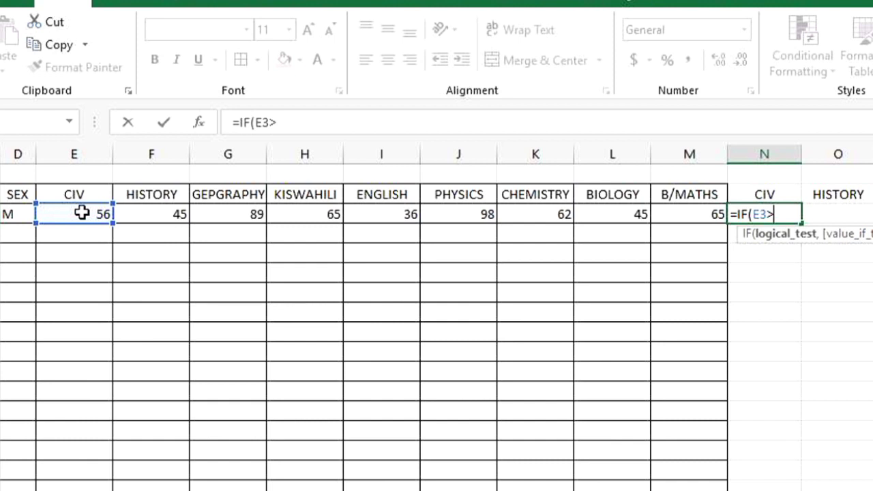
text(100)
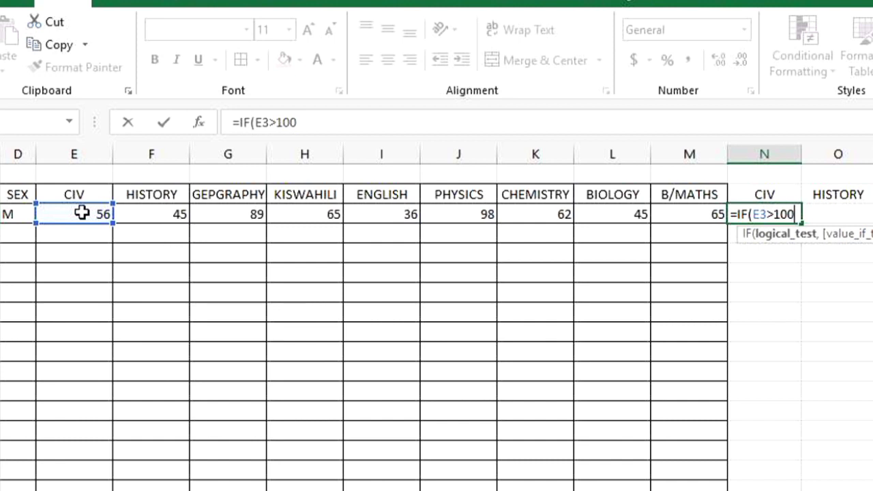
text(,)
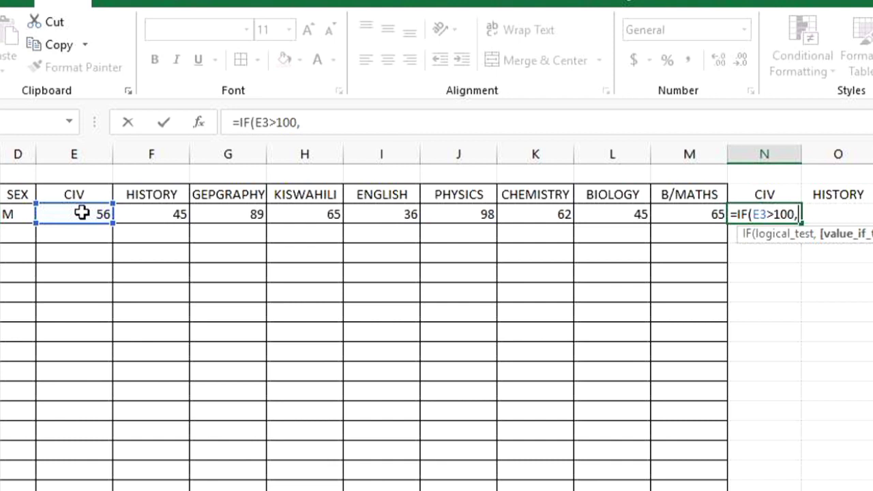
text("ABS)
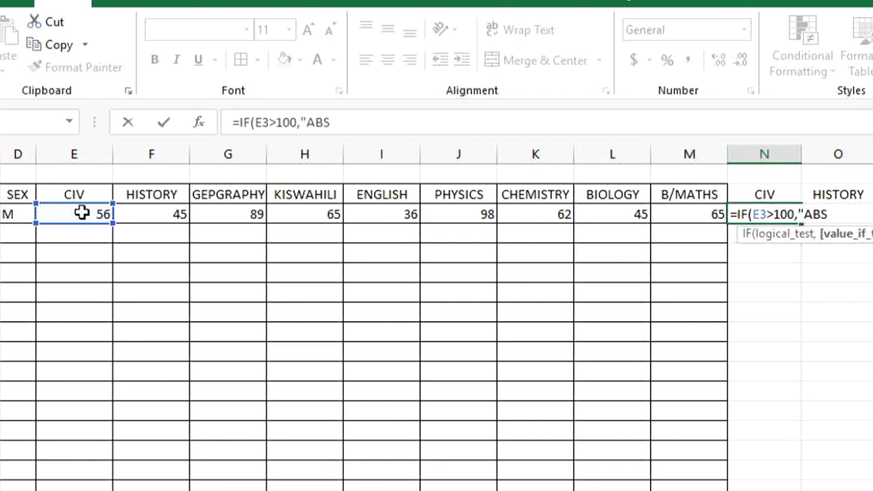
text(")
text(,)
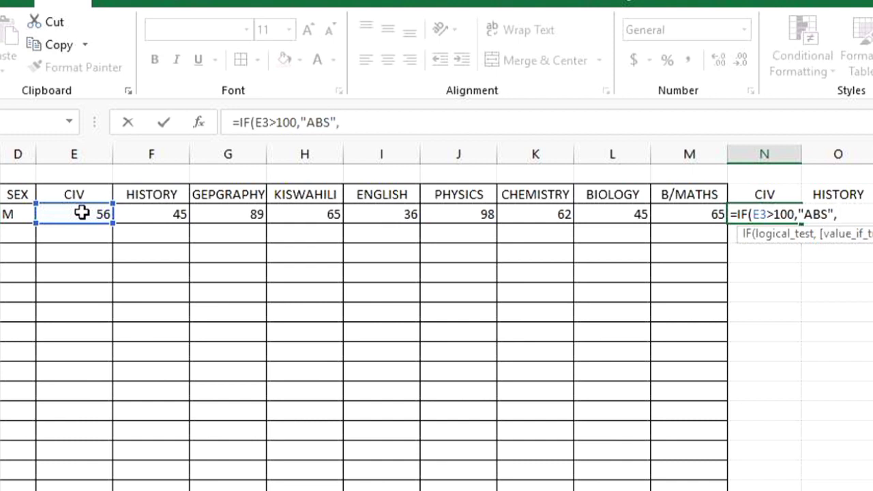
Step: Extend the N3 formula with a nested condition that returns 1 when E3>=75
text(IF()
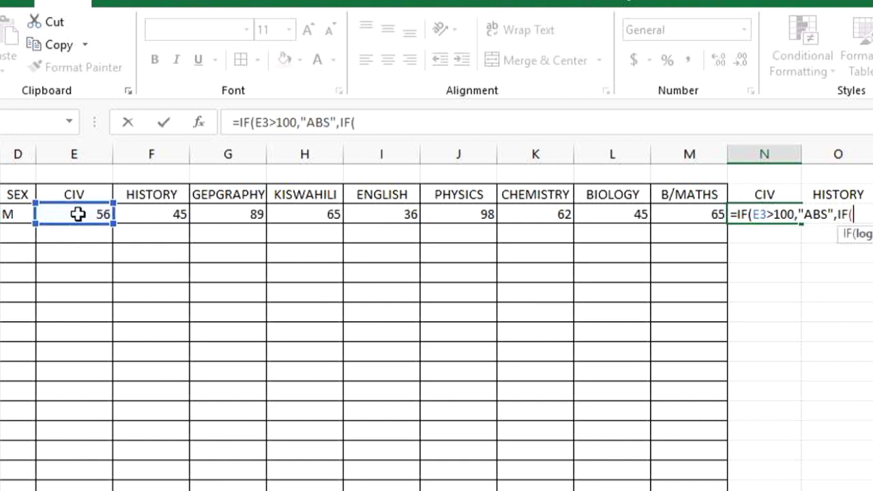
click(78, 214)
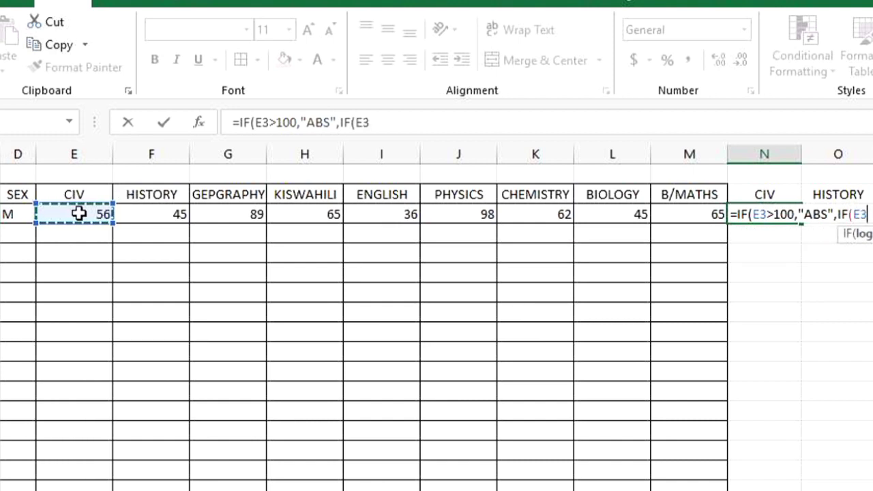
text(>)
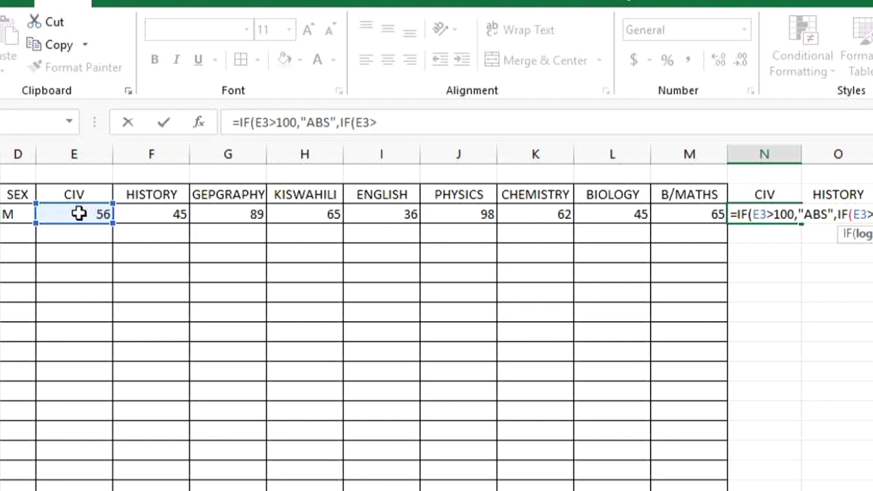
text(=75)
text(,)
text(1,)
Step: Add a nested IF to the N3 formula that returns 2 when E3>=65, and open the following IF
text(IF)
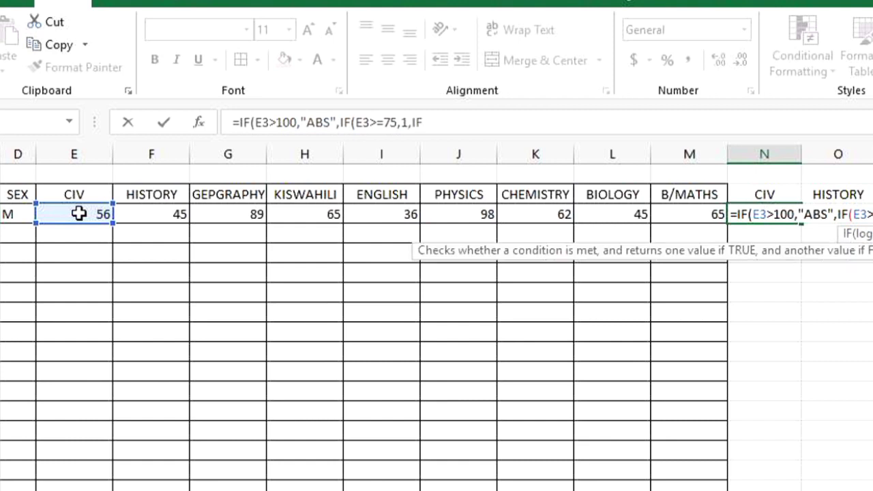
text(()
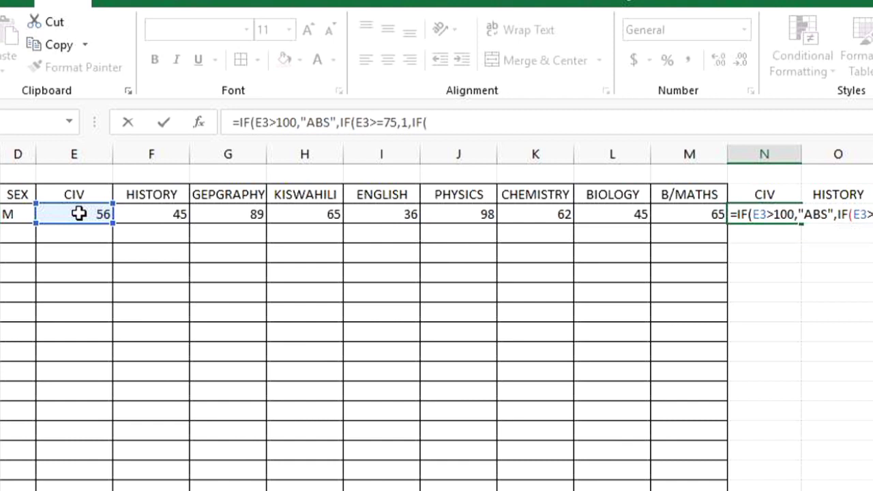
click(79, 214)
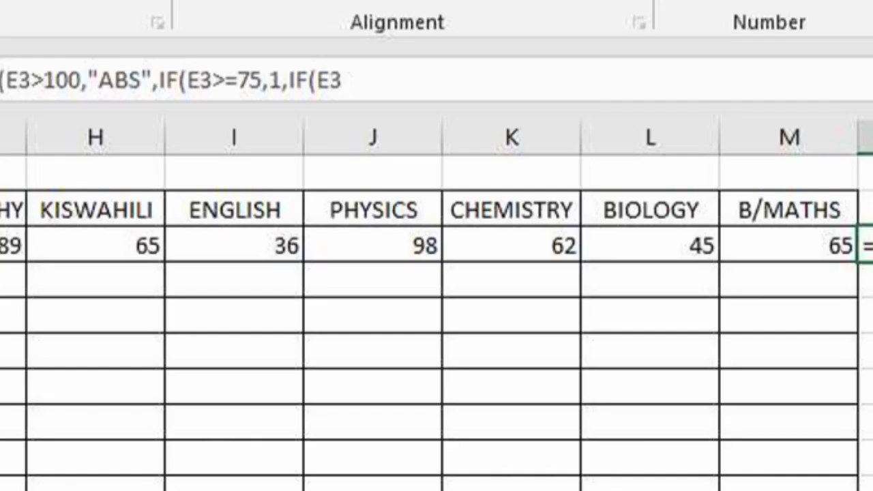
text(>=65,)
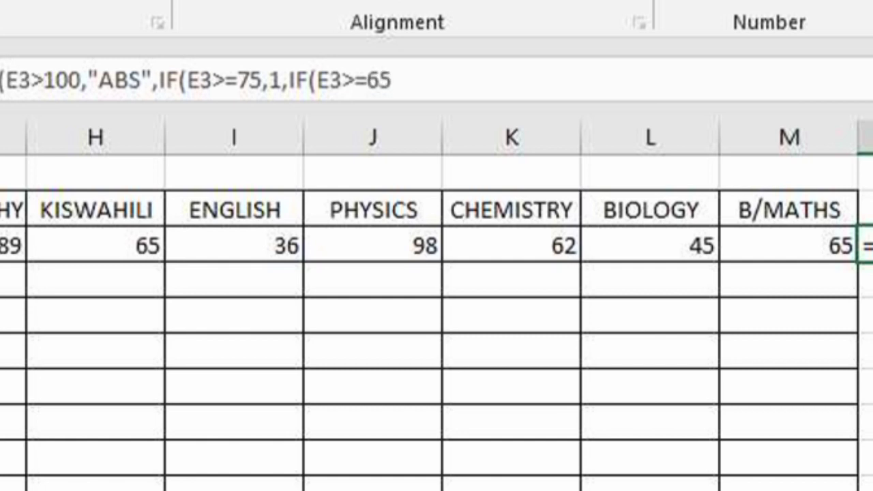
text(2,IF)
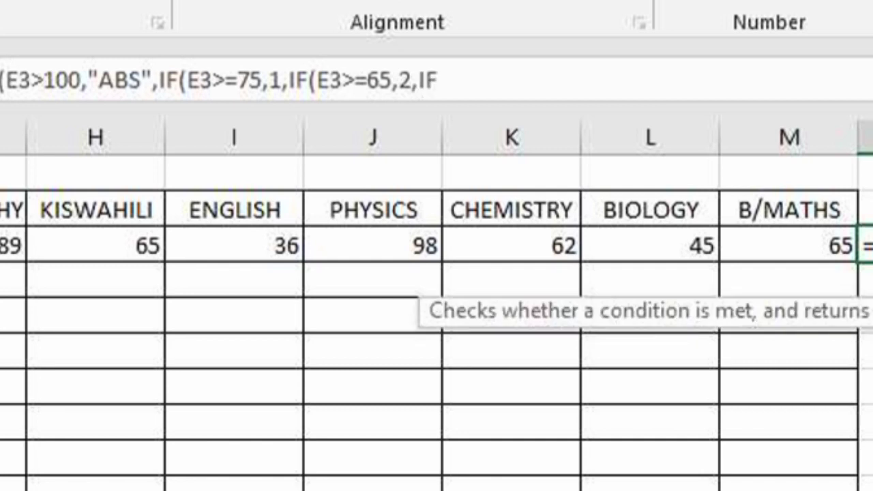
Step: Add the remaining grade conditions to the N3 formula: 3 for E3>=45, 4 for E3>=30, otherwise 5
text((E3)
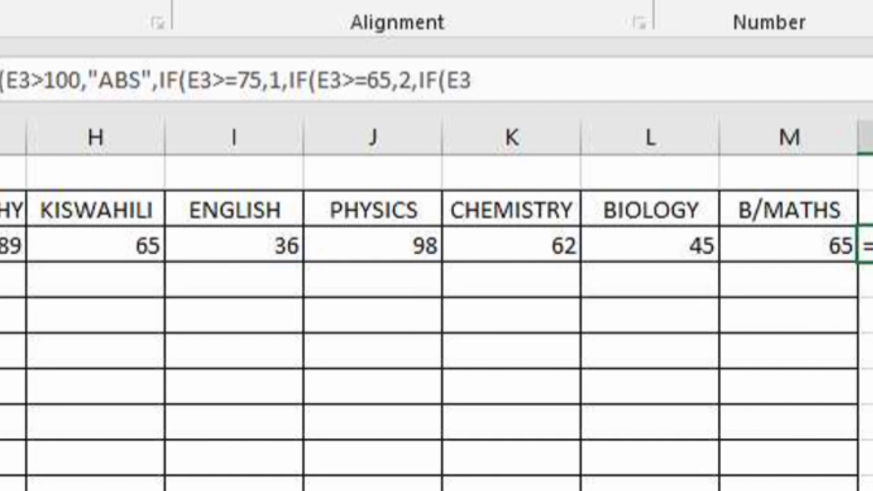
text(>=45)
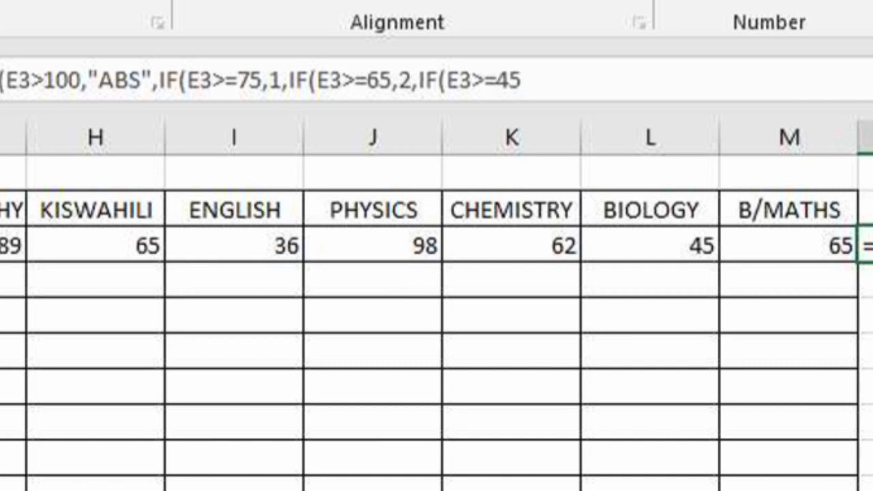
text(,3,IF()
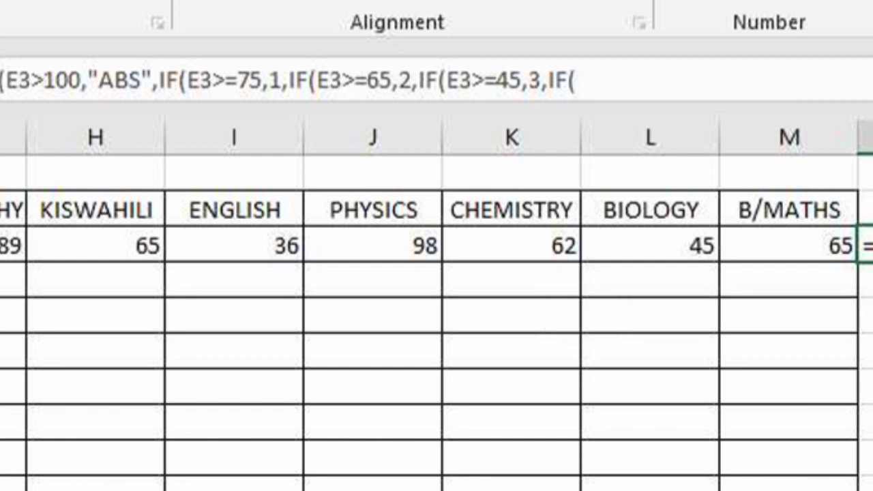
text(E3>)
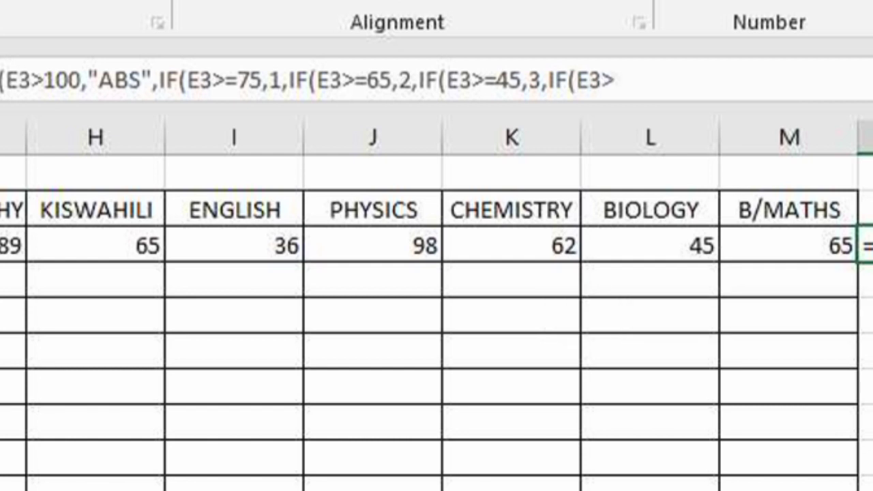
text(=30,)
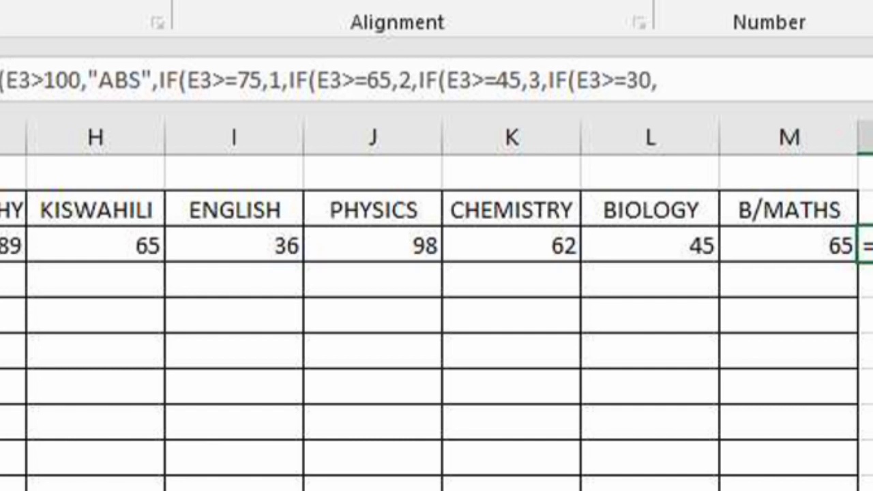
text(4,5)
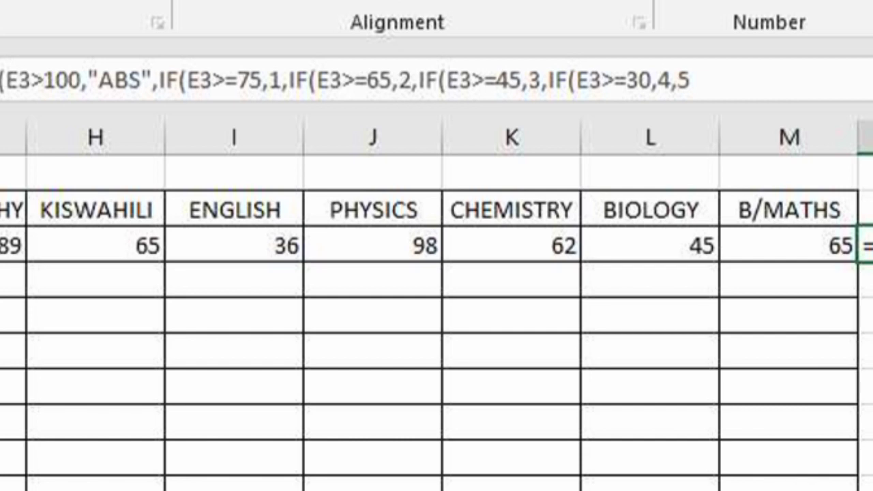
Step: Close the nested IFs with five closing parentheses in total and enter the grading formula in N3
text()))))
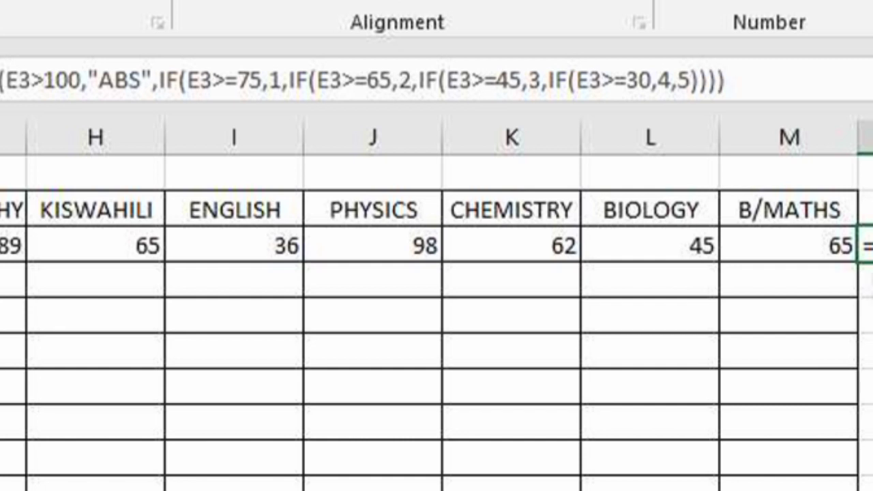
text()))
key(BackSpace)
key(BackSpace)
key(BackSpace)
key(BackSpace)
key(BackSpace)
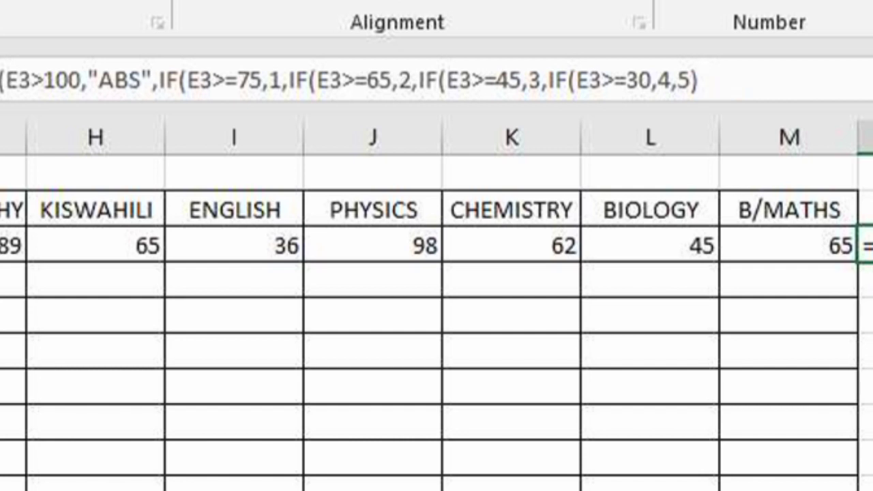
click(699, 80)
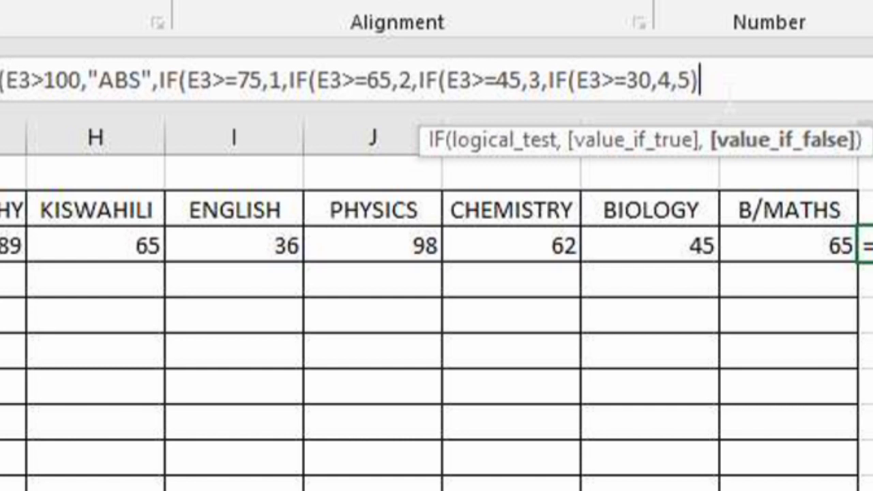
text()))))
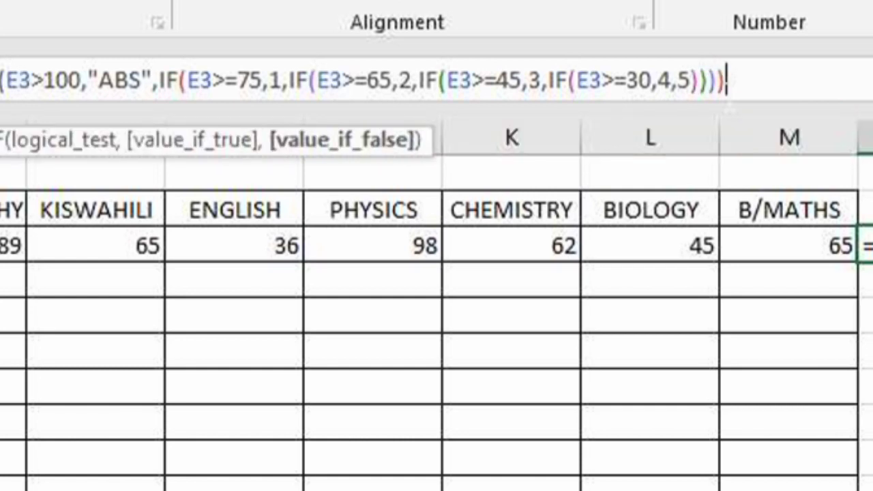
text())
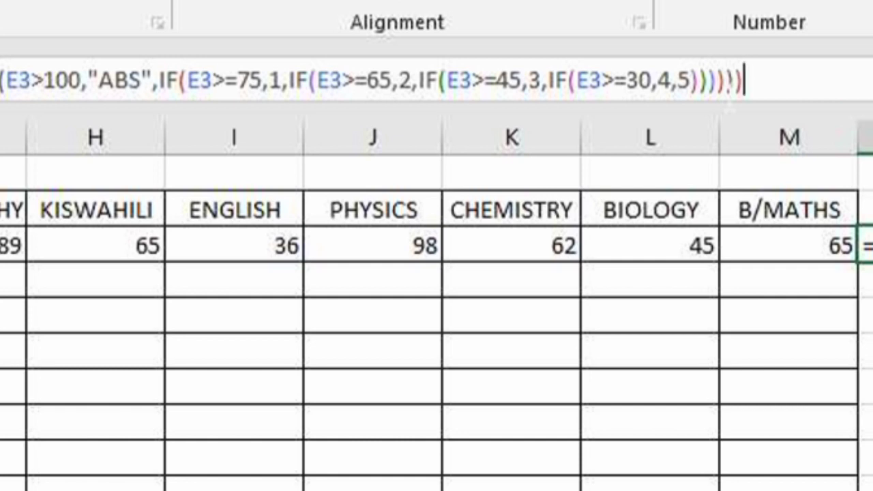
key(BackSpace)
key(Return)
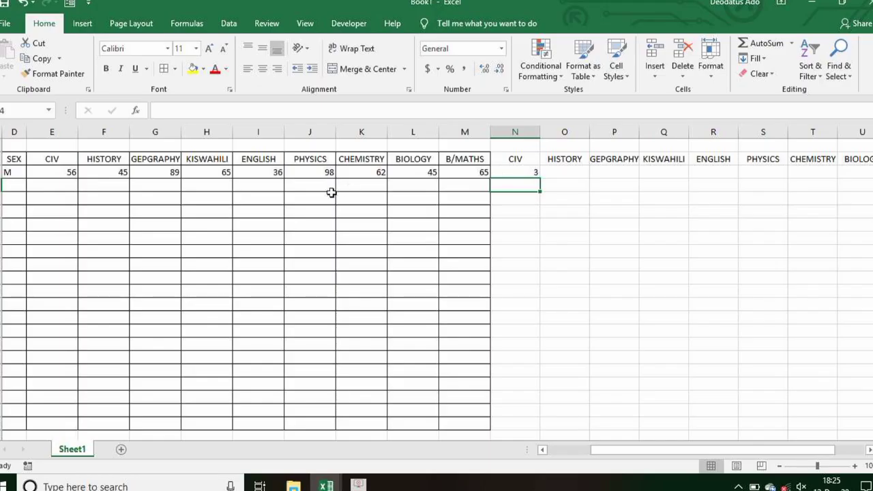
Step: Change the first student's CIV mark in E3 to 76 to test the grading formula
click(69, 171)
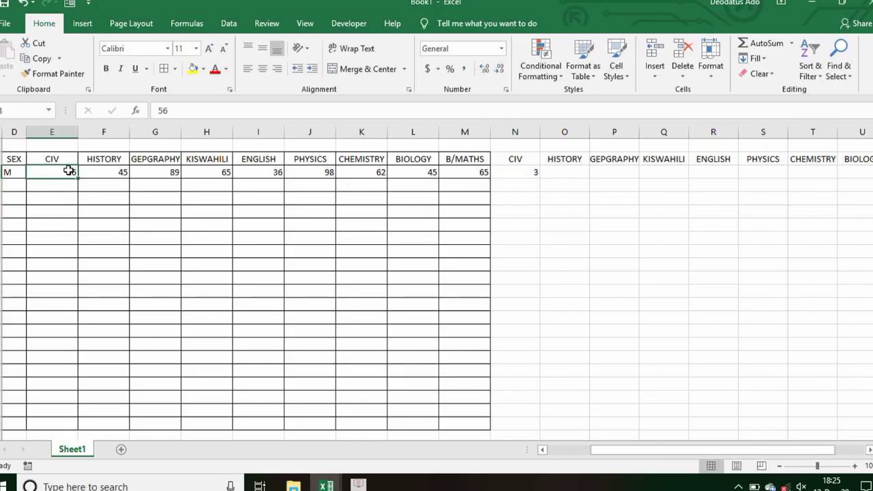
text(76)
key(Return)
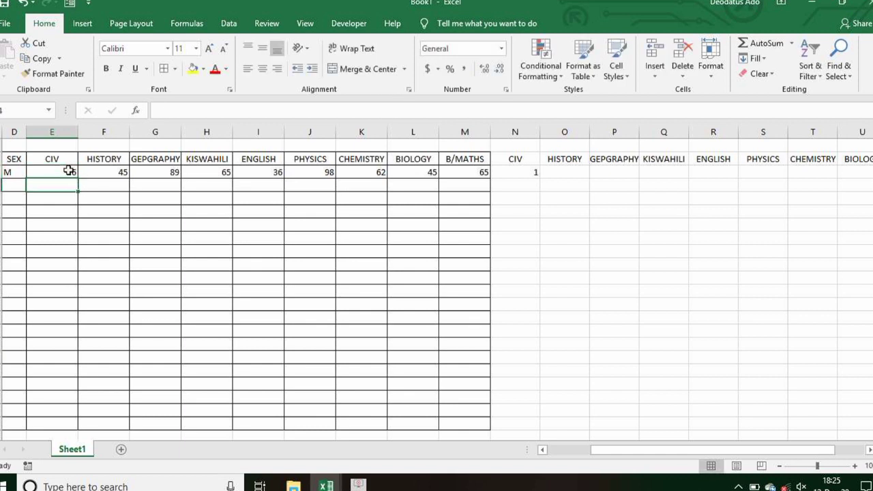
Step: Center the contents of all cells in the sheet horizontally
key(ctrl+a)
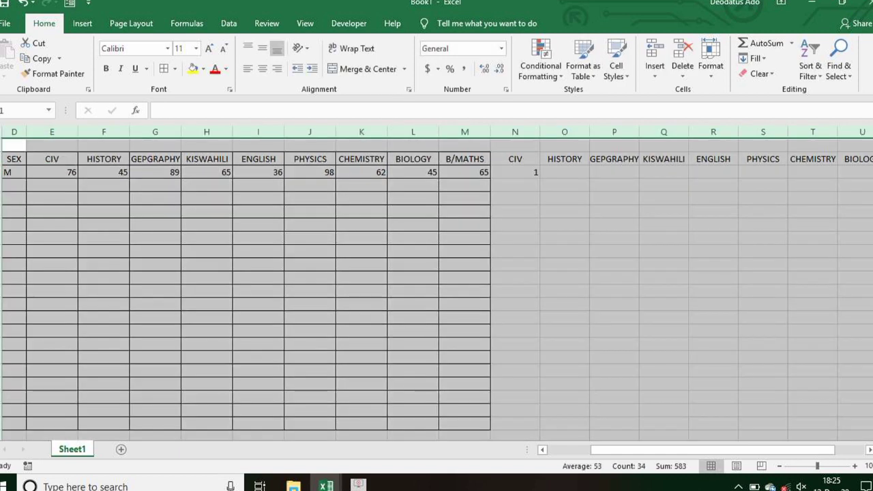
click(262, 69)
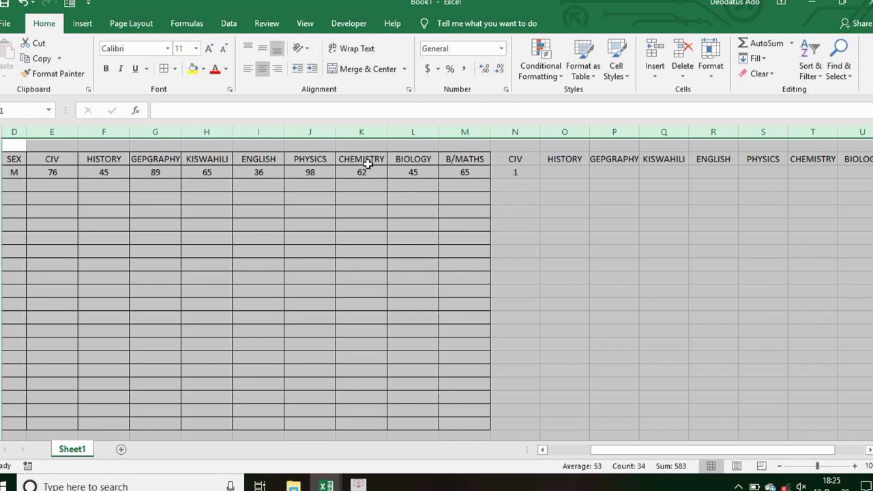
Step: Align the contents of all cells in the sheet vertically to the middle
click(263, 49)
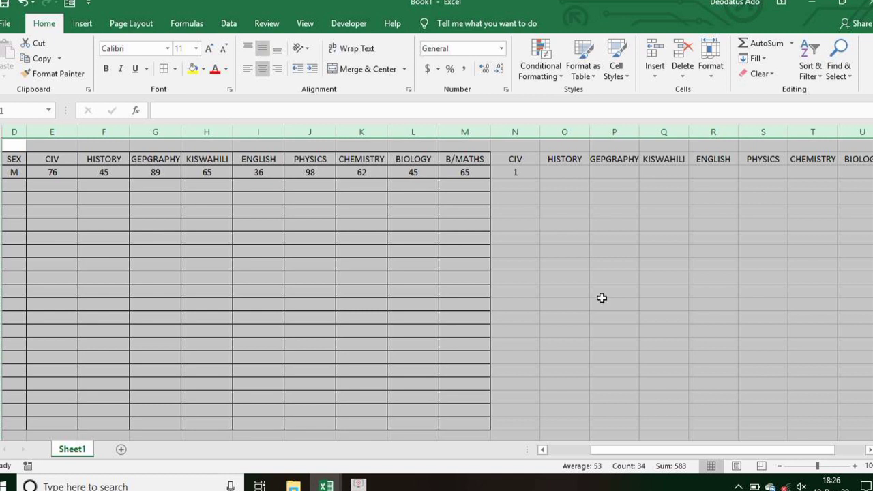
click(554, 267)
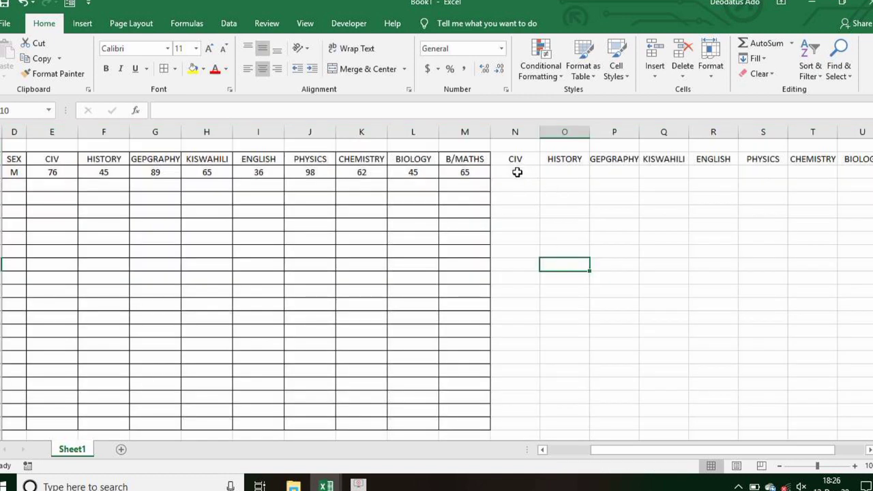
Step: Fill the N3 grading formula across to V3 and down through row 22
click(518, 173)
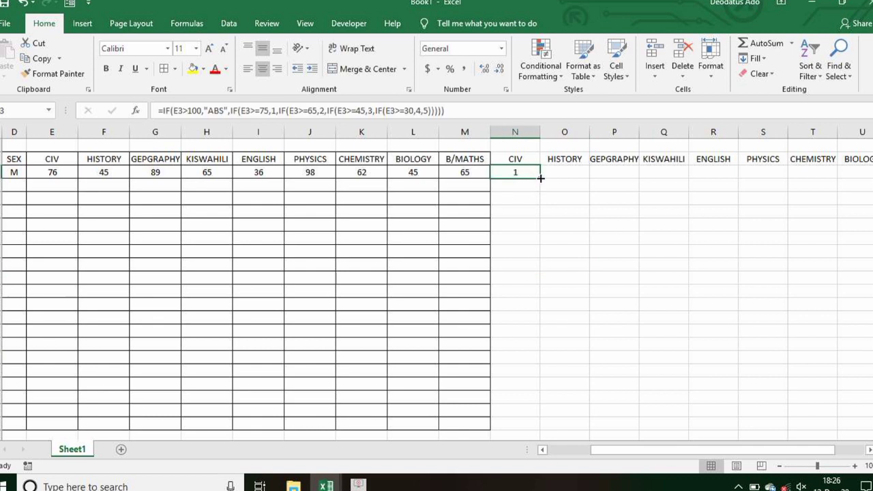
drag(540, 178, 807, 169)
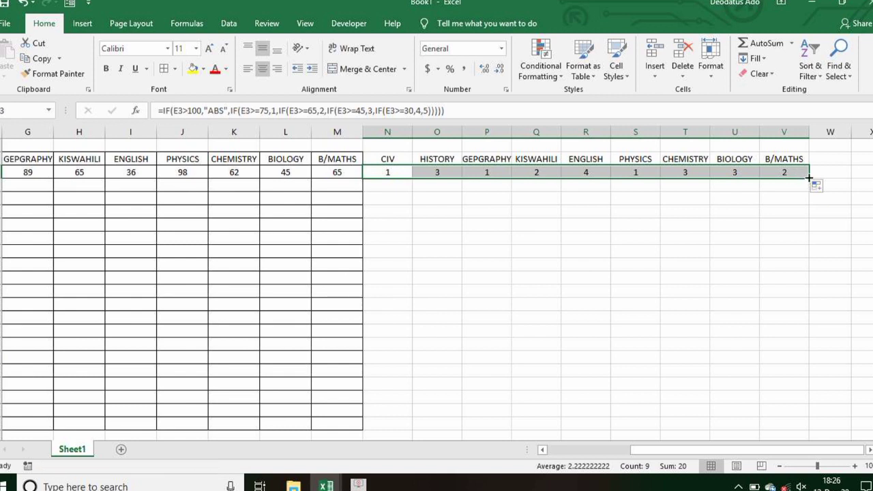
drag(810, 177, 818, 431)
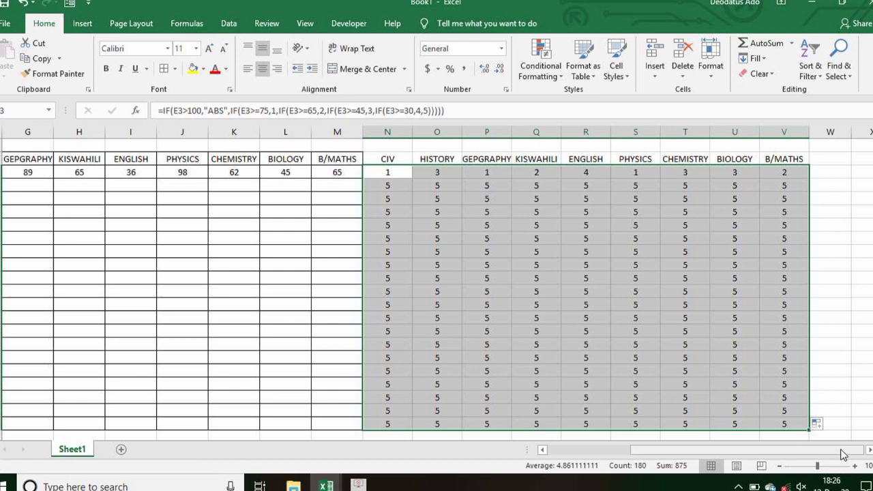
Step: Wrap the N3 grading formula in an outer IF(E3="","", ...) so a blank mark returns an empty cell
drag(842, 452, 791, 427)
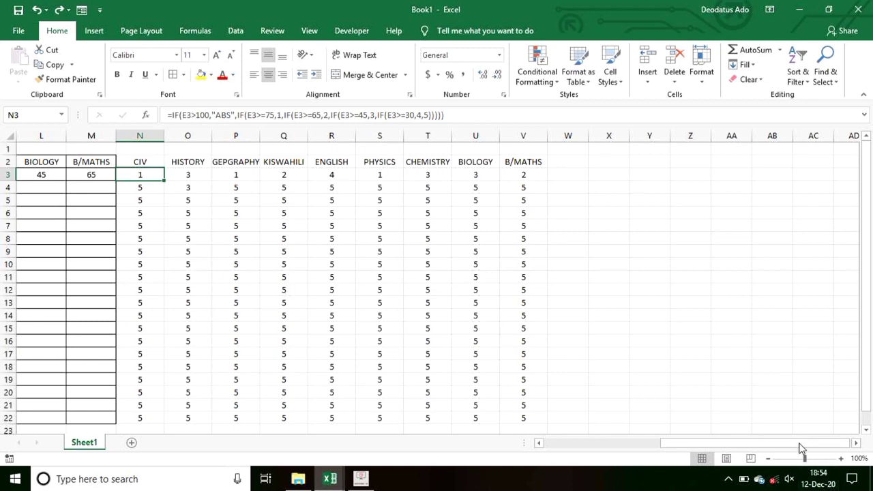
drag(802, 448, 700, 450)
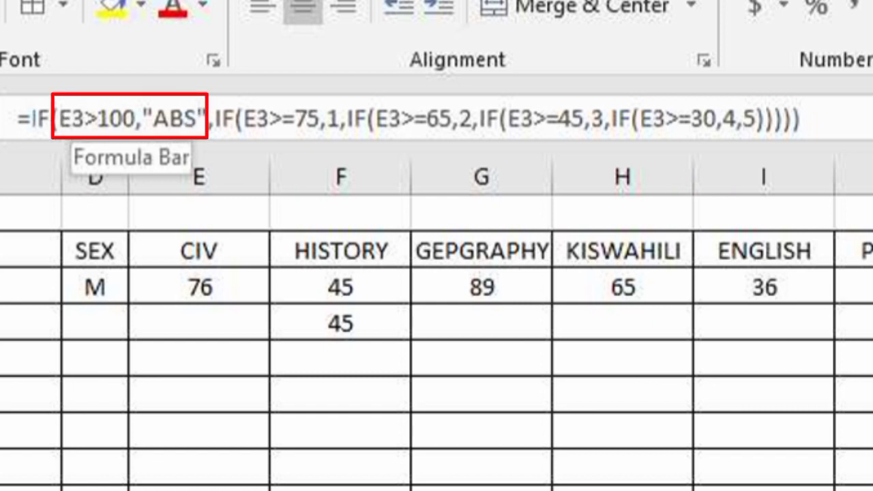
click(30, 119)
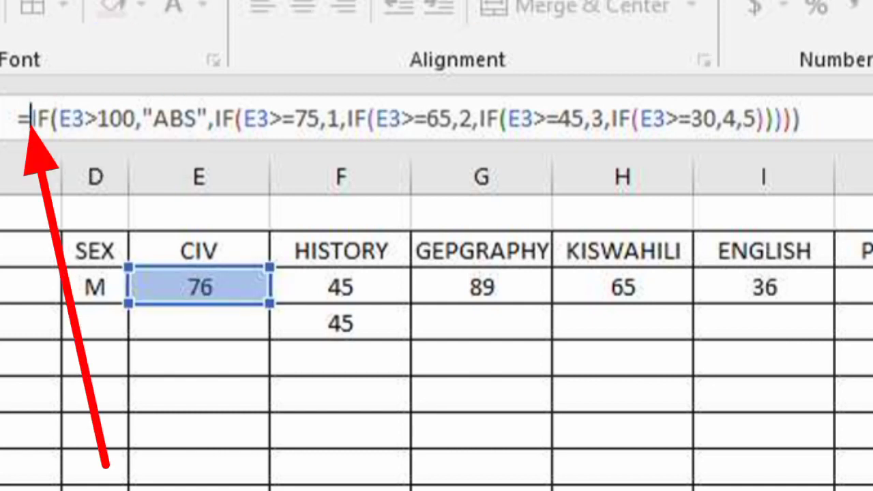
text(IF)
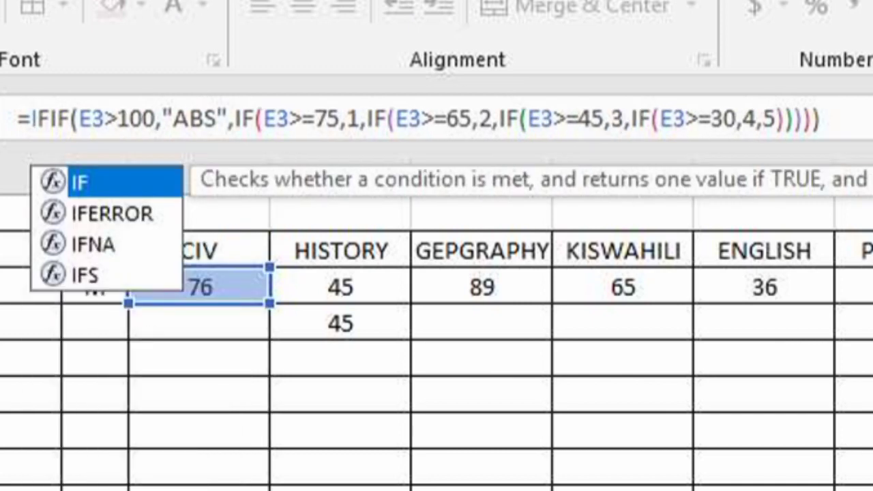
text(()
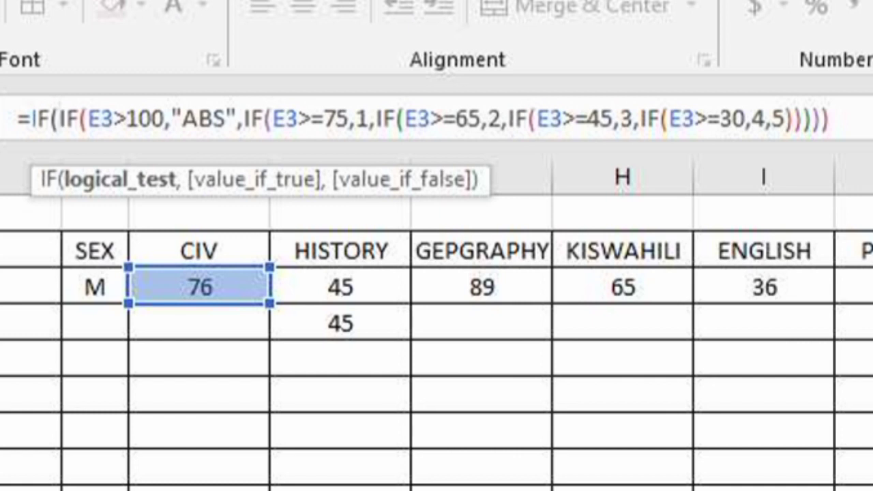
click(197, 286)
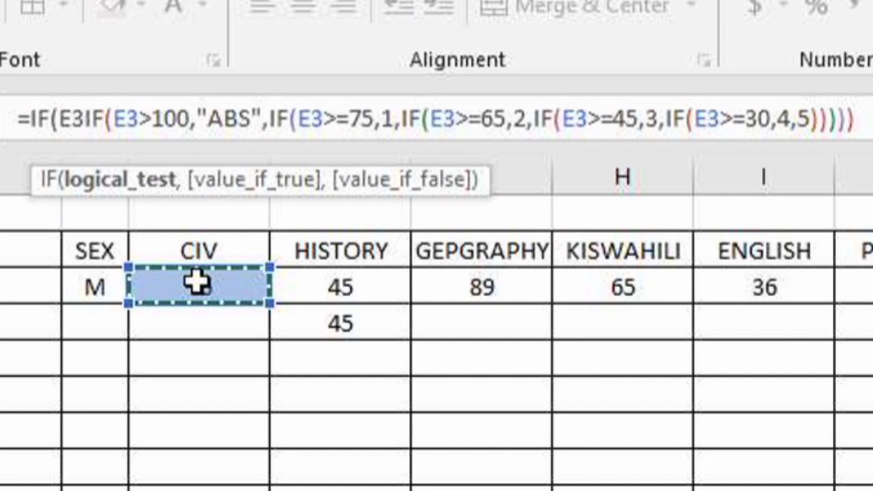
text(=)
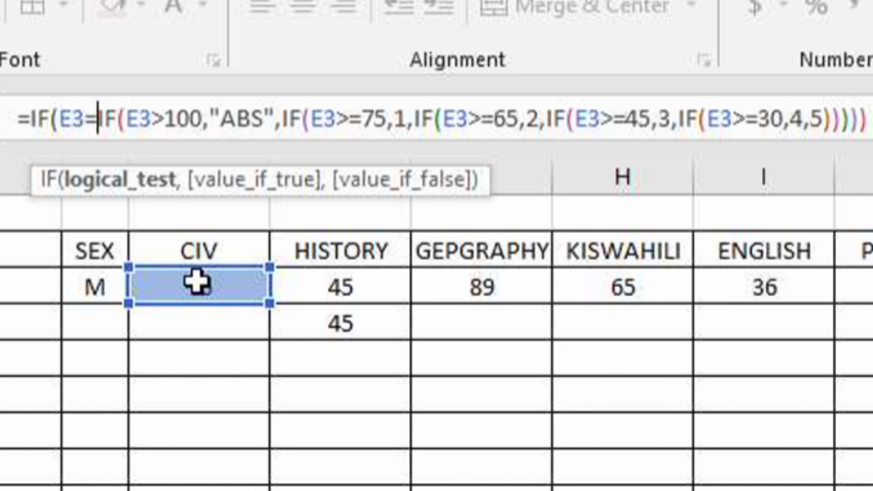
text("")
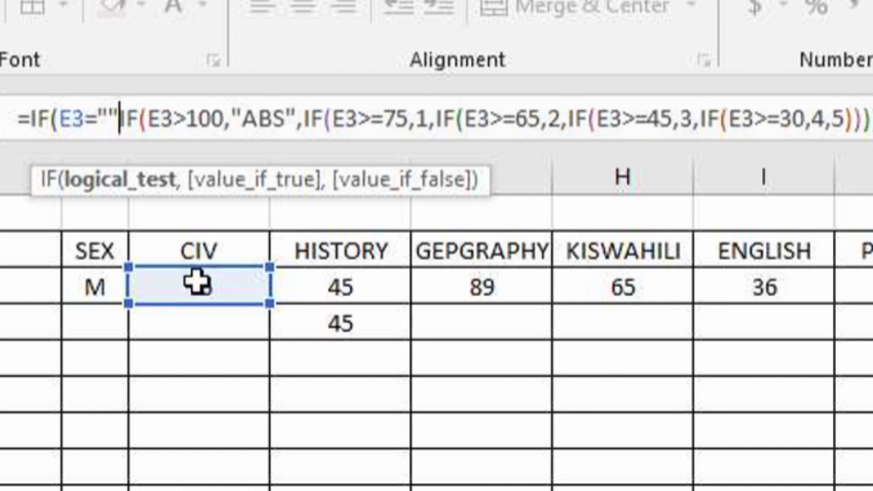
text(,)
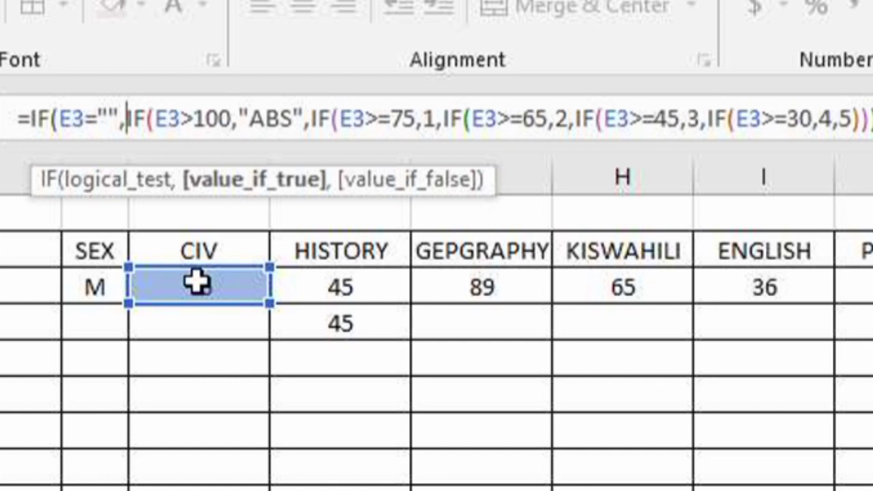
text("")
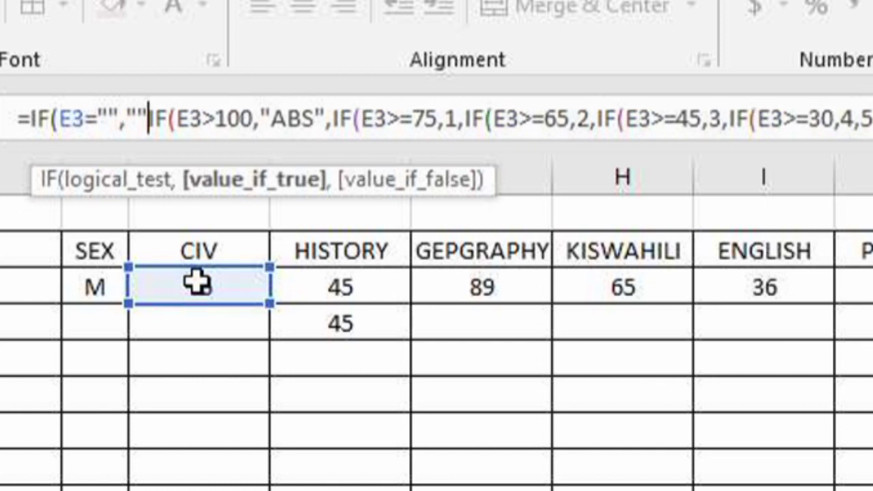
text(,)
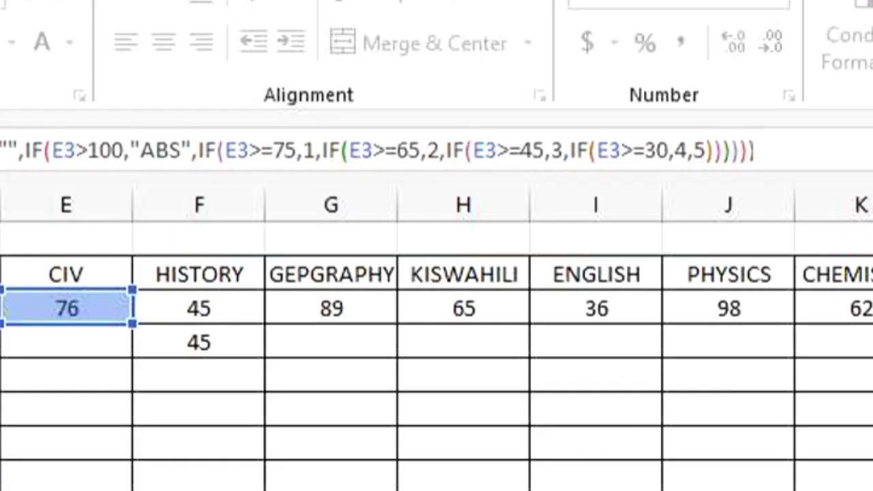
key(Return)
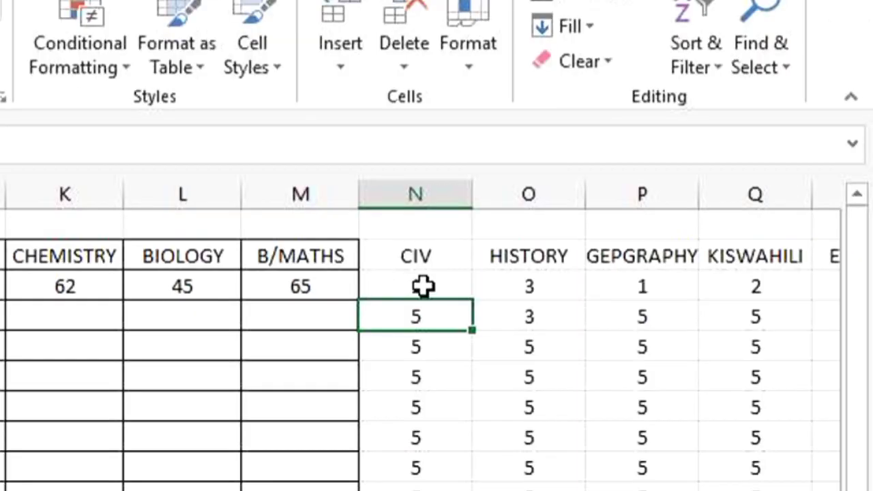
Step: Fill the revised N3 formula across to V3 and down through row 22
click(423, 287)
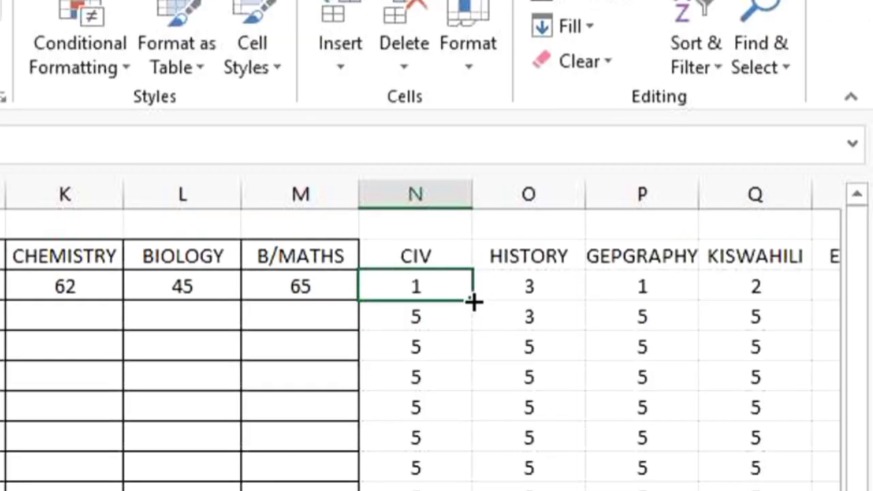
mouse_move(473, 301)
mouse_down()
mouse_move(717, 330)
mouse_move(860, 310)
mouse_move(561, 294)
mouse_up()
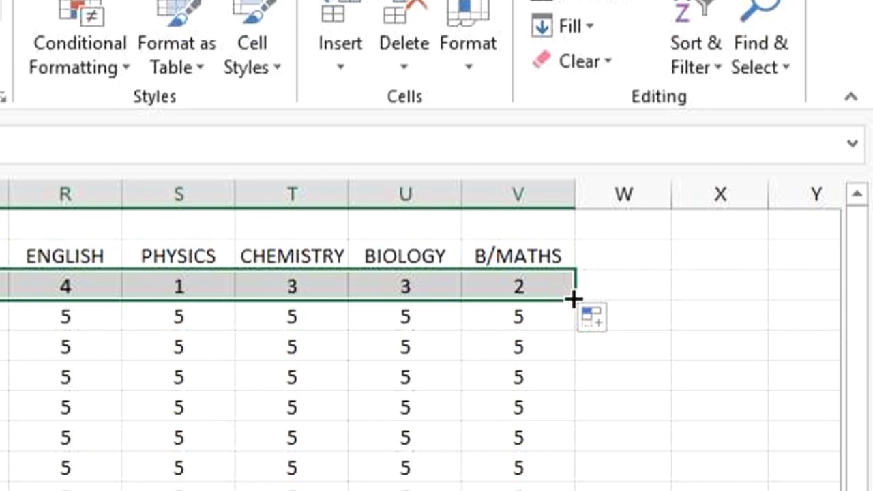
double_click(573, 299)
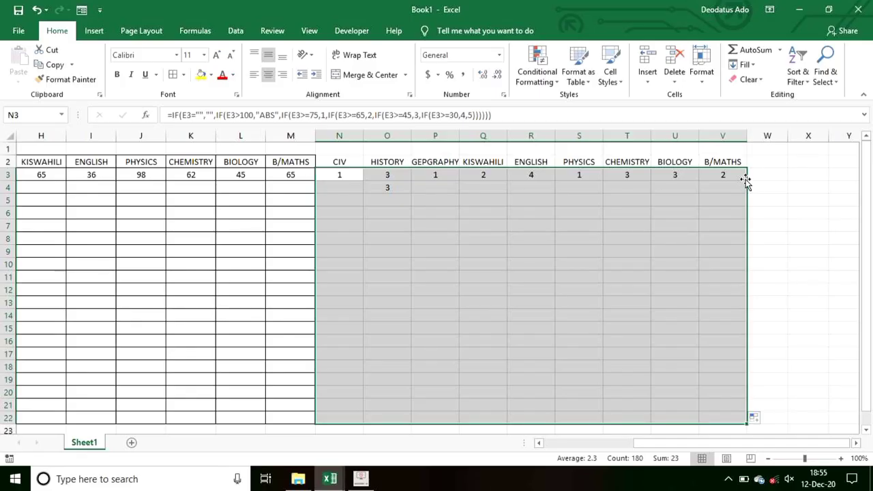
click(785, 293)
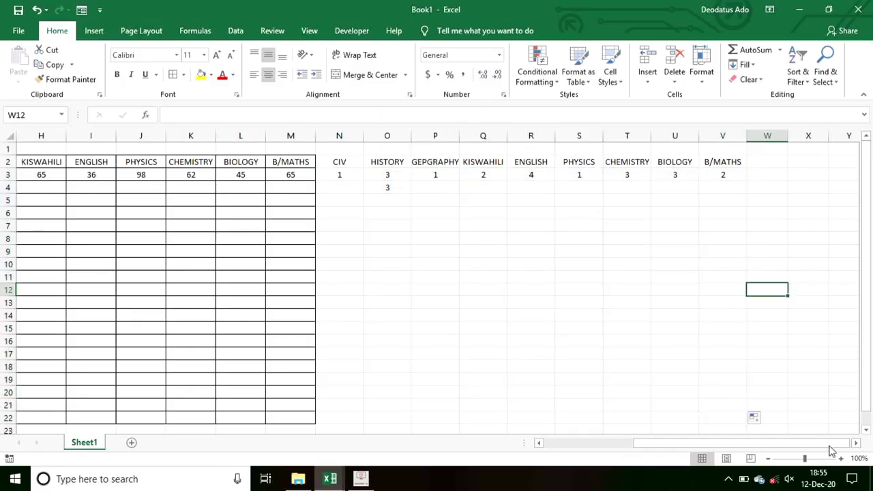
Step: Apply all borders to the range M2:V22 covering the grade columns
drag(304, 161, 728, 415)
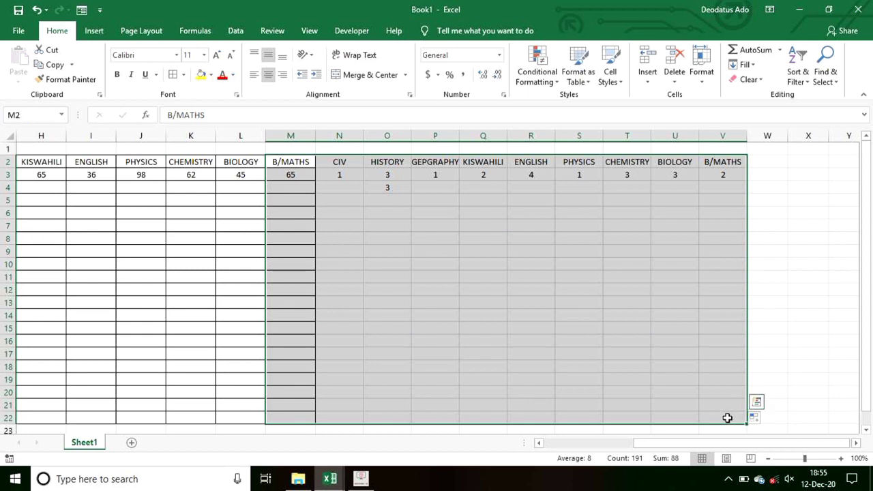
click(173, 79)
click(814, 289)
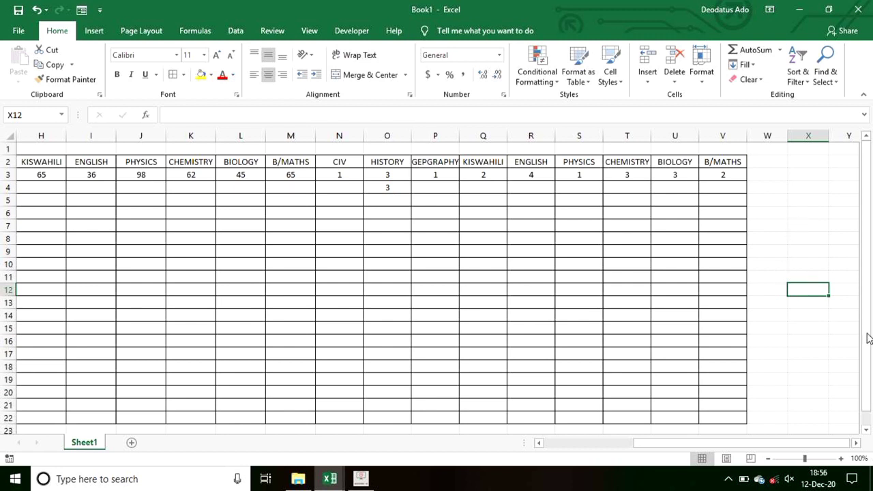
Step: Enter the header GPA in W2, beside the B/MATHS grade column
click(759, 159)
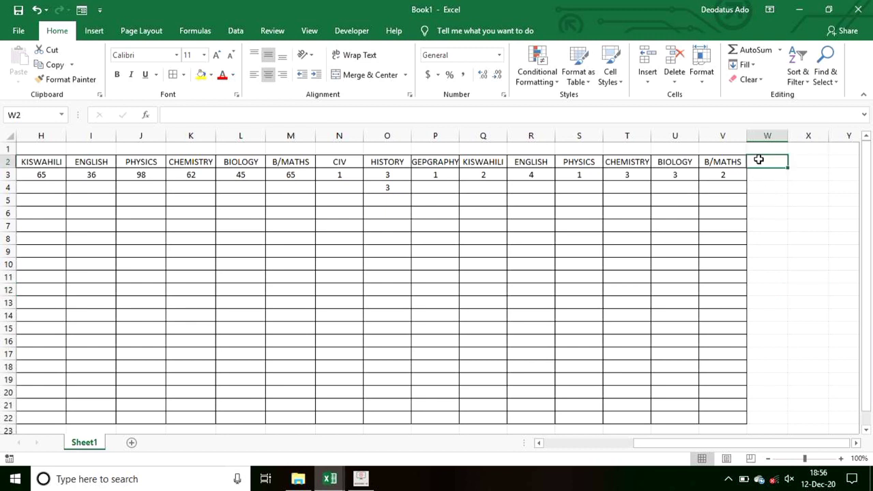
text(GPA)
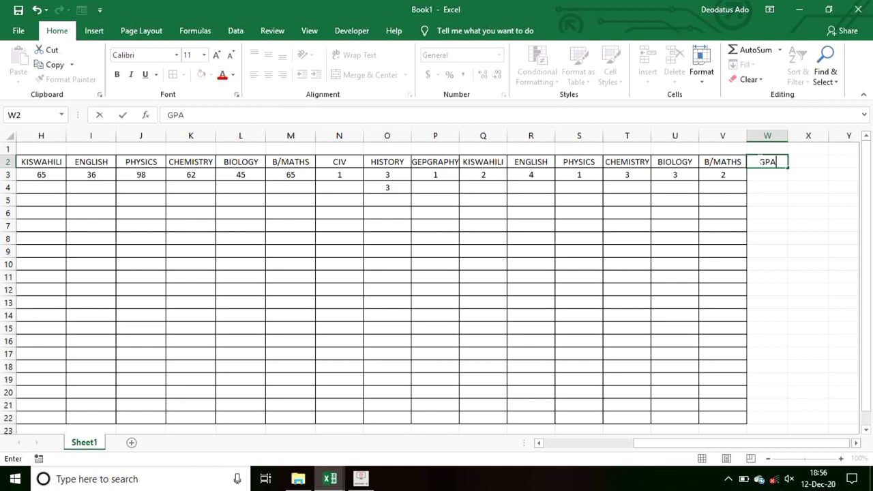
key(Return)
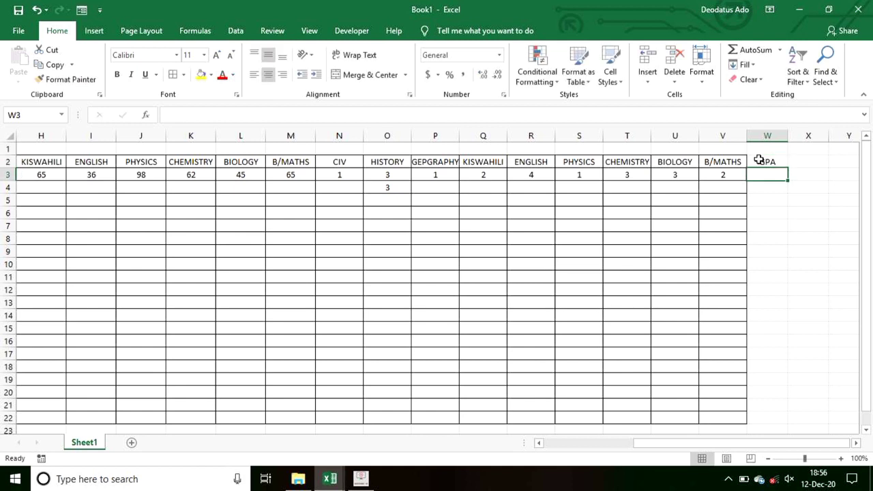
Step: Try to enter an AVERAGEA formula in W3 over the first student's grades in N3:V3
text(=)
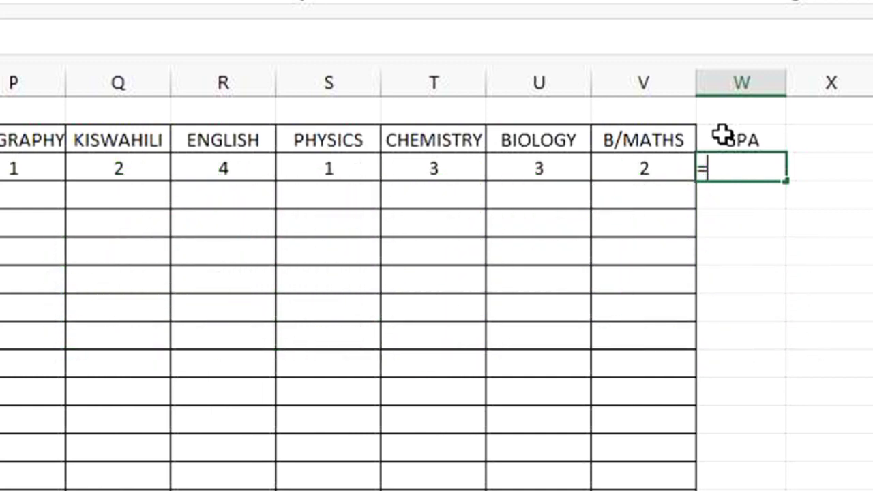
text(AV)
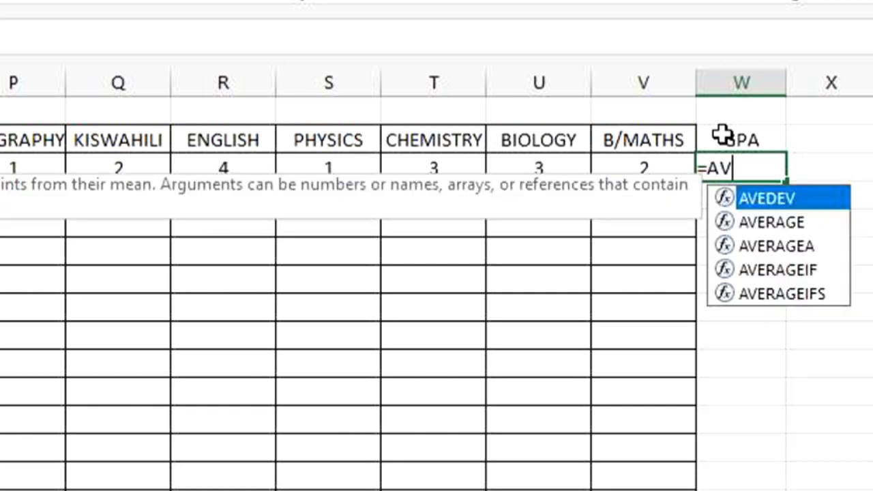
text(ERAG)
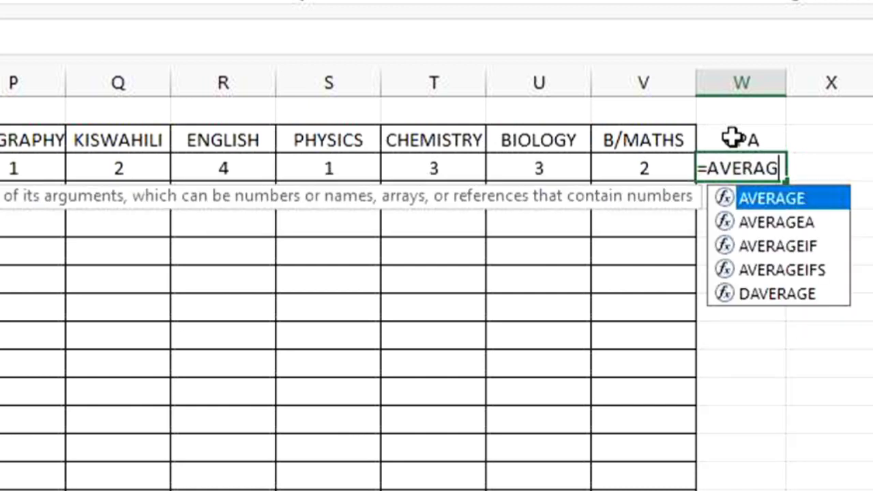
double_click(800, 221)
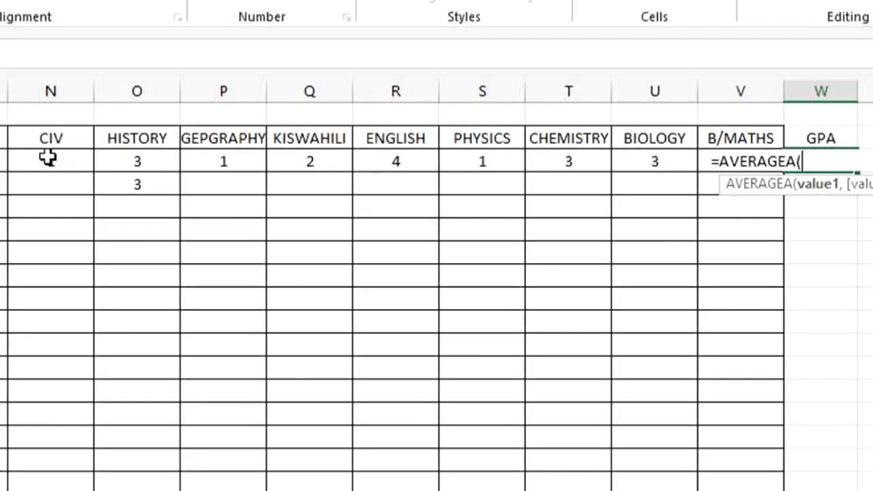
drag(48, 157, 742, 159)
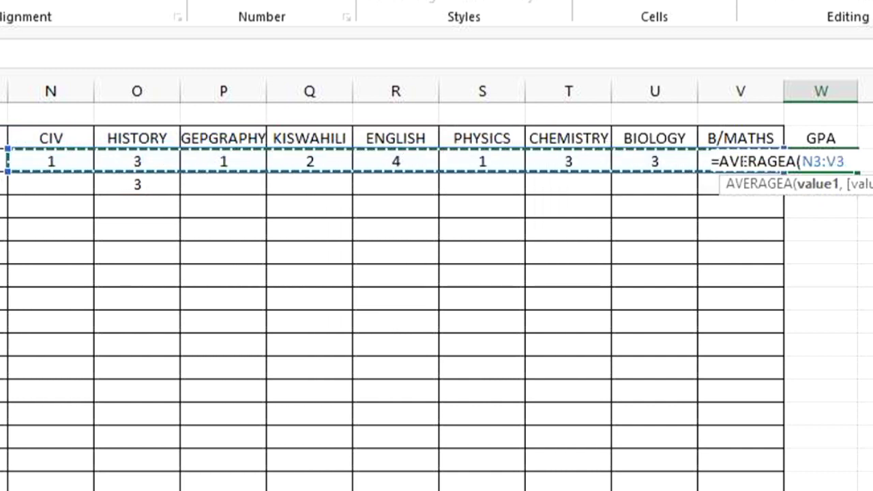
text())
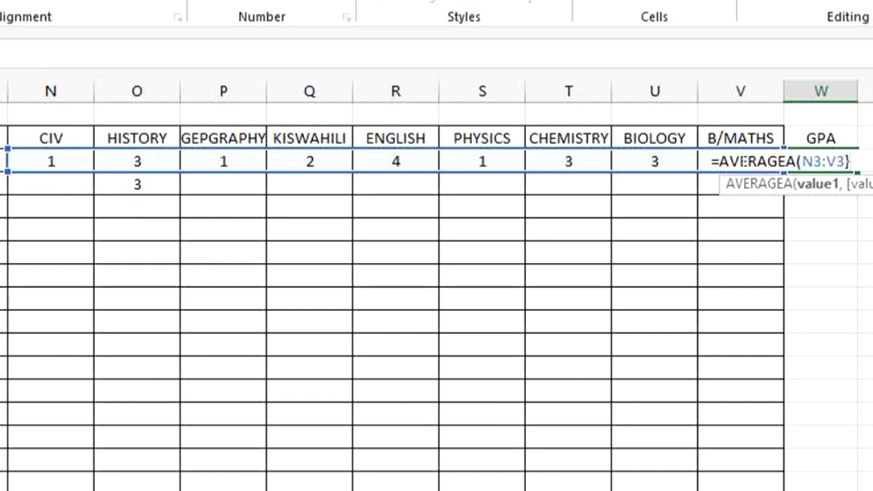
key(Return)
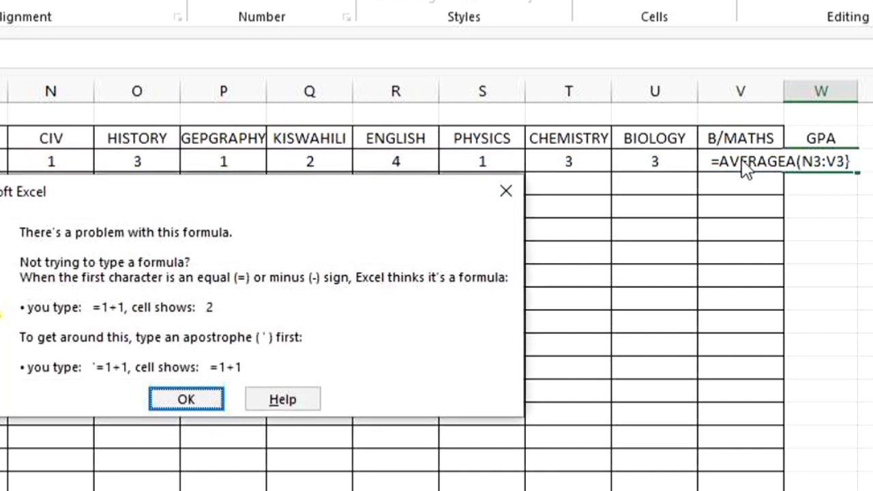
Step: Correct the closing bracket of the W3 formula so it reads =AVERAGEA(N3:V3)
click(506, 191)
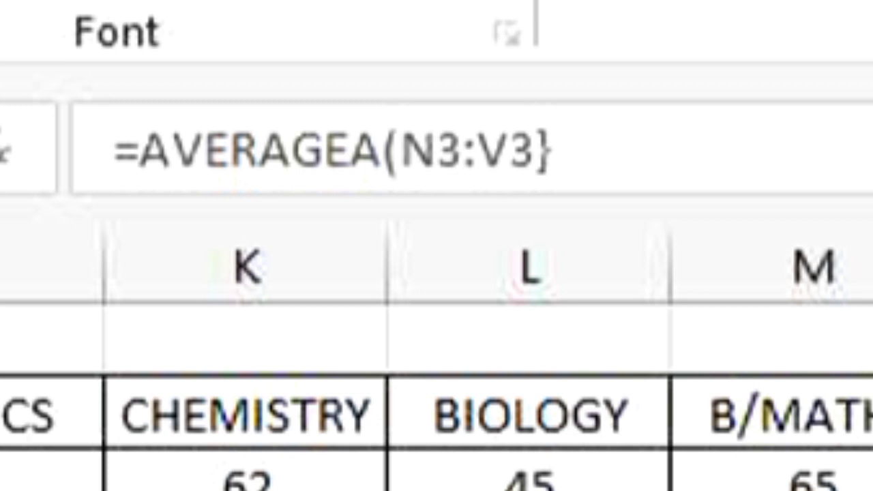
key(BackSpace)
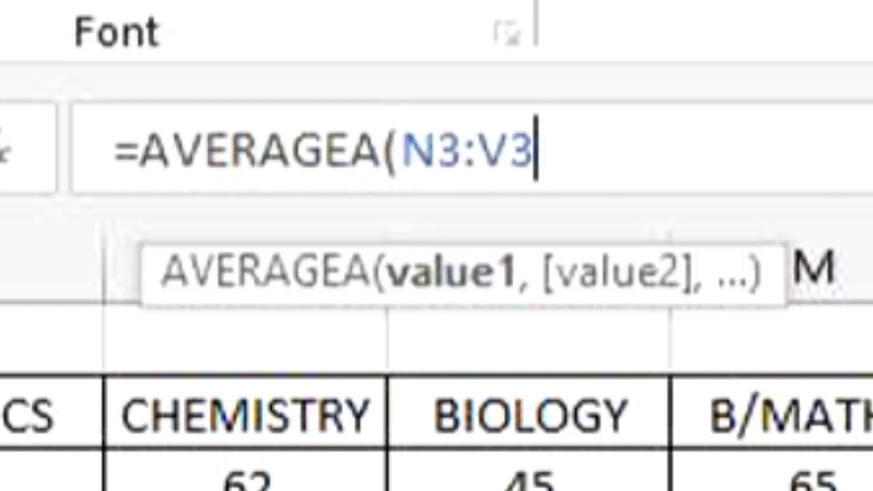
text())
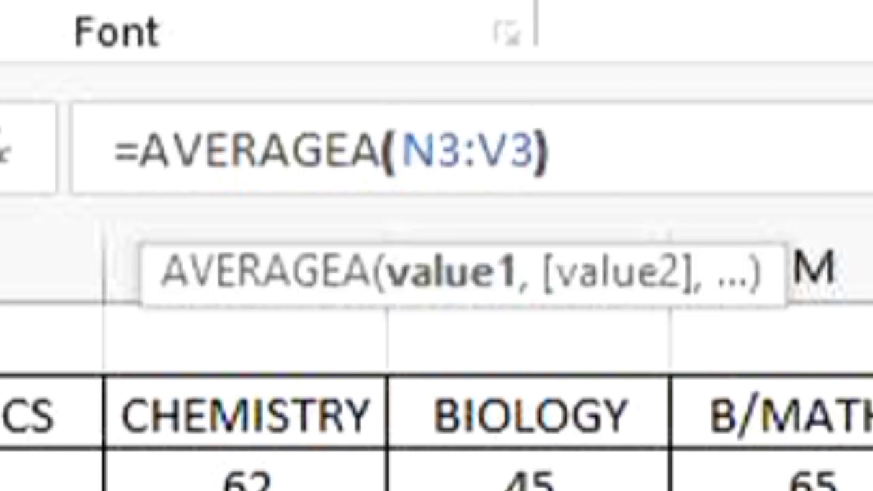
key(Return)
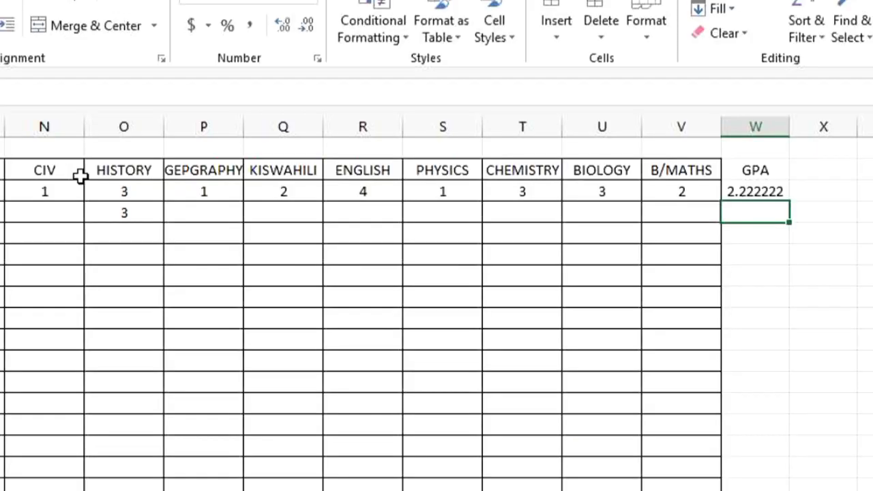
Step: Narrow column W slightly and fill the W3 GPA formula down through row 22
drag(781, 126, 776, 129)
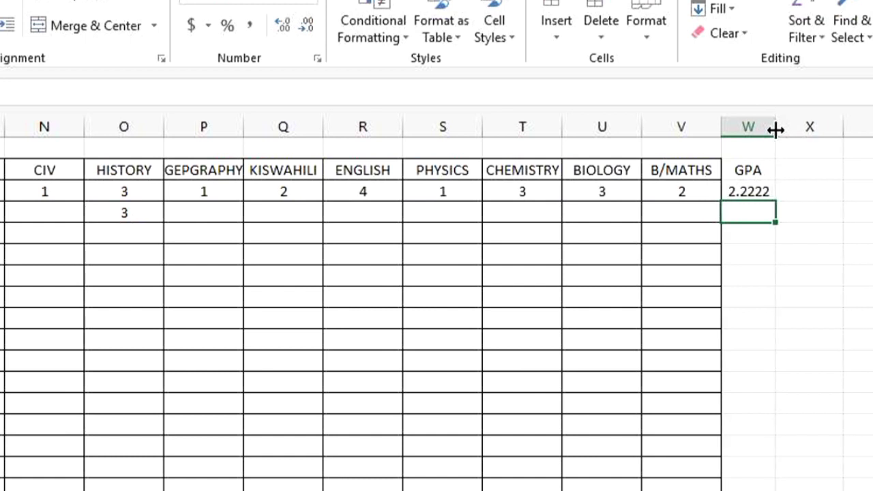
click(750, 191)
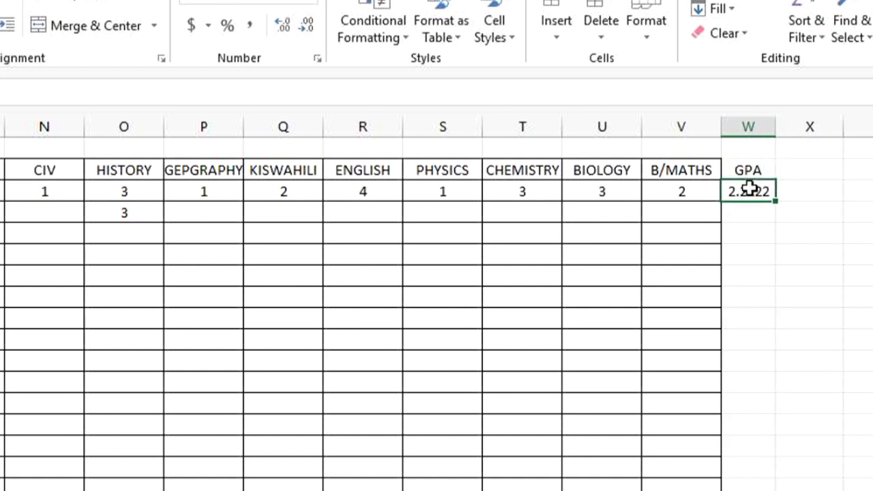
drag(776, 204, 797, 489)
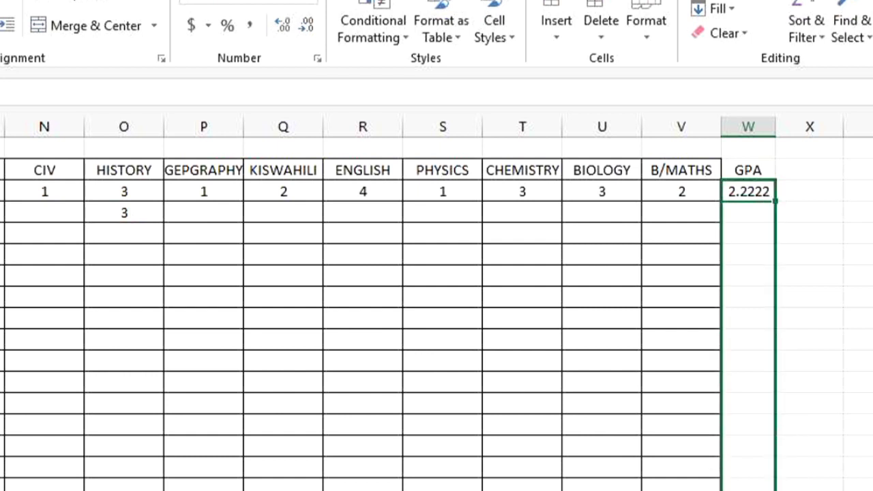
drag(797, 490, 797, 490)
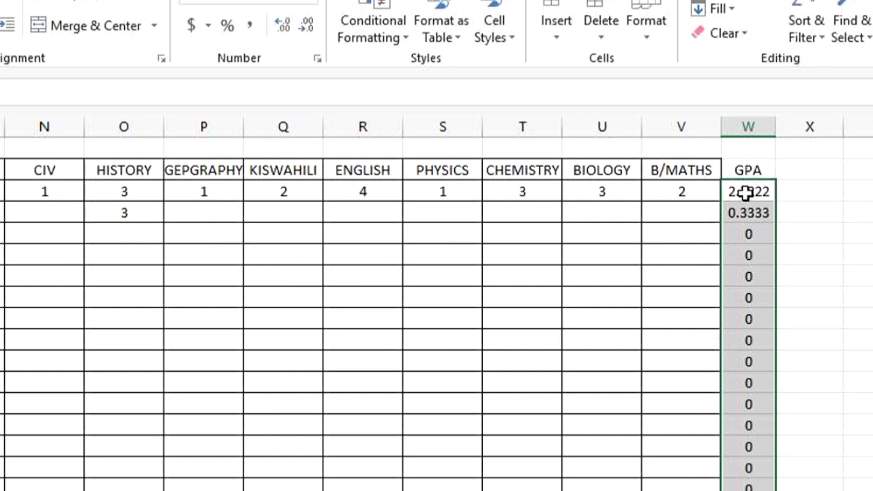
Step: Hide grade columns N through V so the GPA column sits directly beside the B/MATHS marks in column M
click(817, 345)
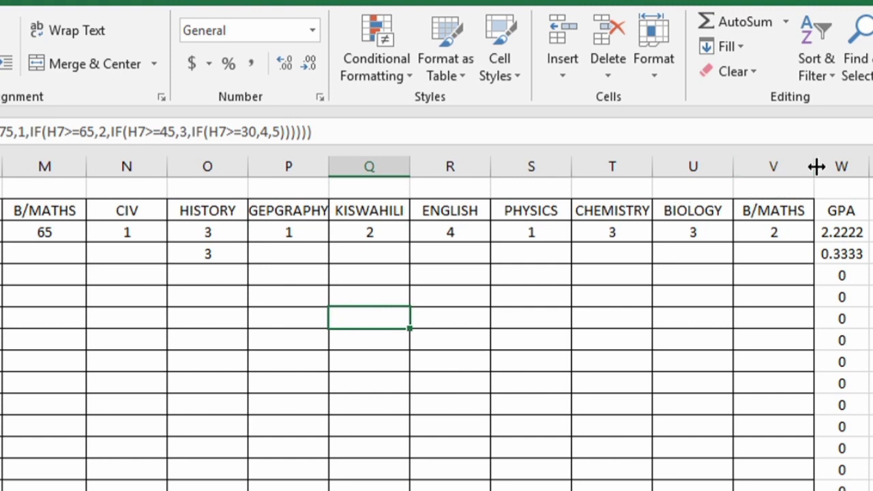
drag(817, 167, 84, 225)
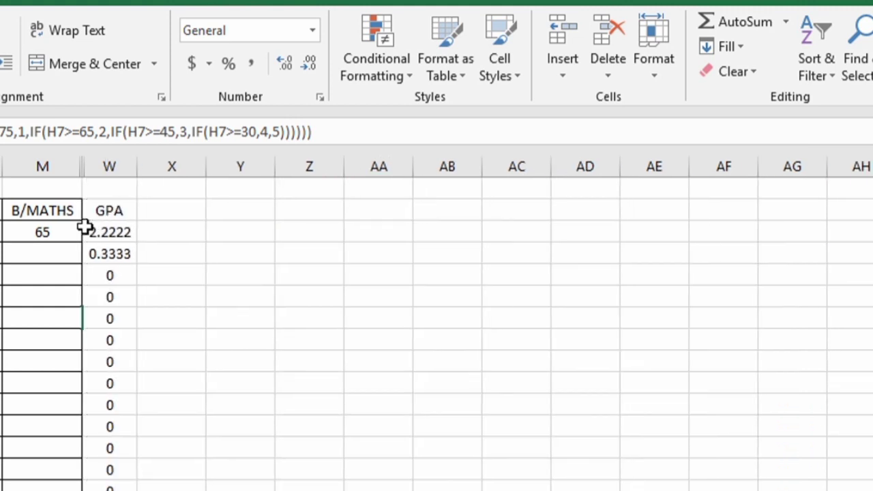
click(273, 339)
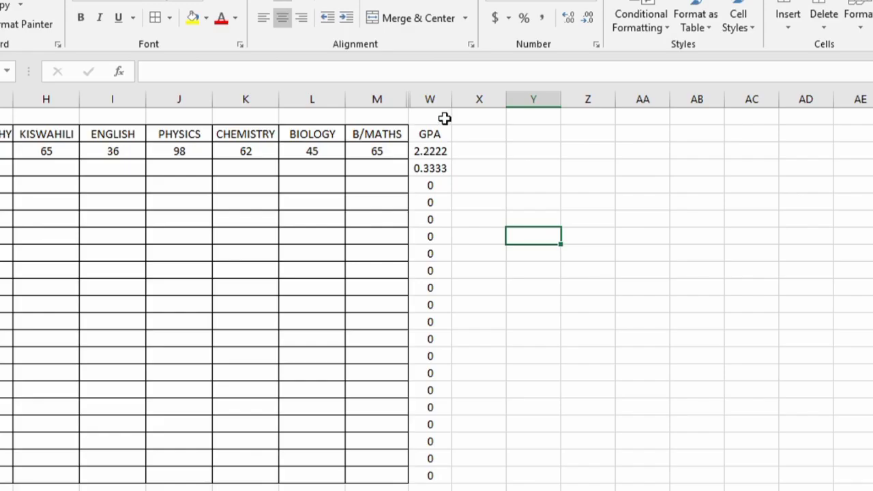
Step: Apply all borders to the GPA column range W2:W22
drag(429, 134, 430, 468)
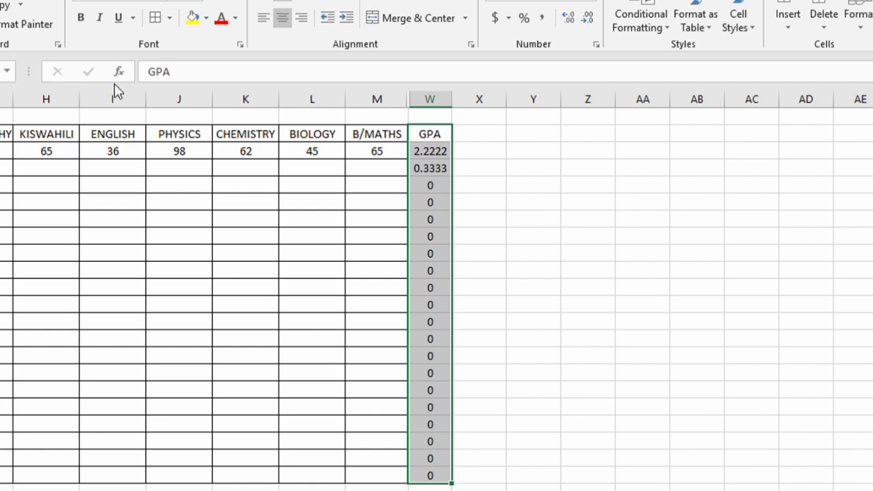
click(154, 19)
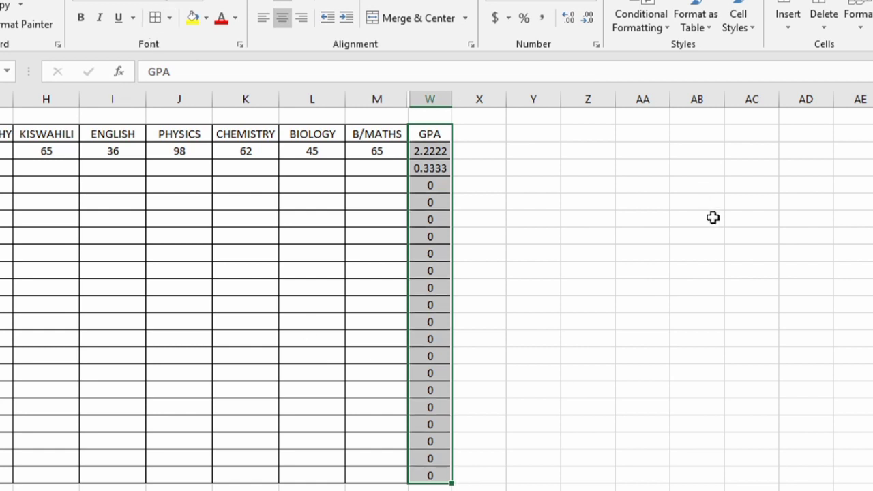
click(597, 266)
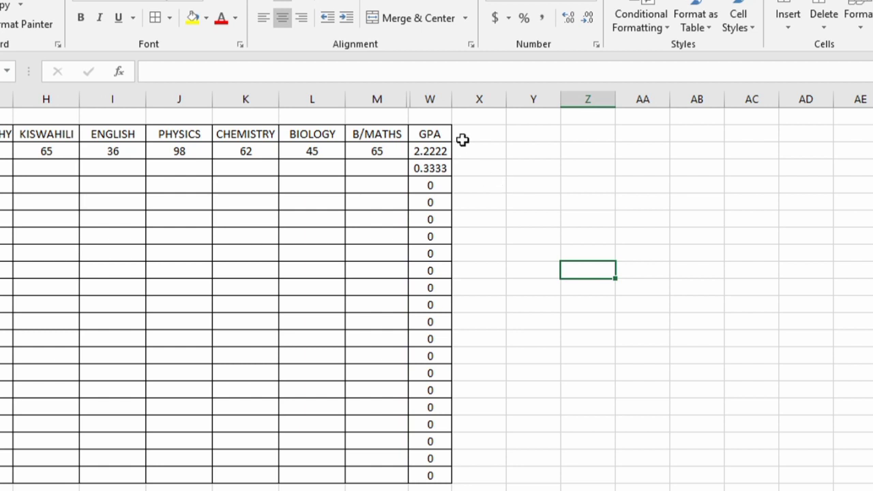
Step: Enter the second student's marks in row 4: CIV 78, GEPGRAPHY 98 and KISWAHILI 90
scroll(437, 293, left, 3)
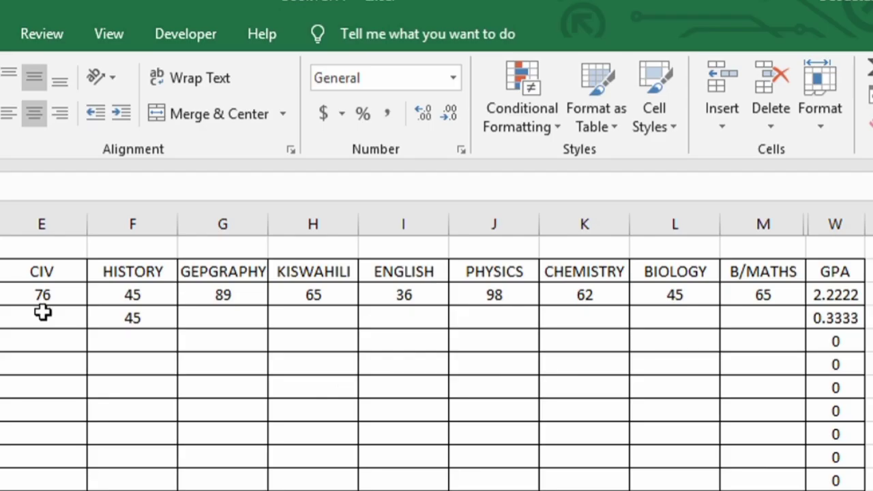
click(43, 313)
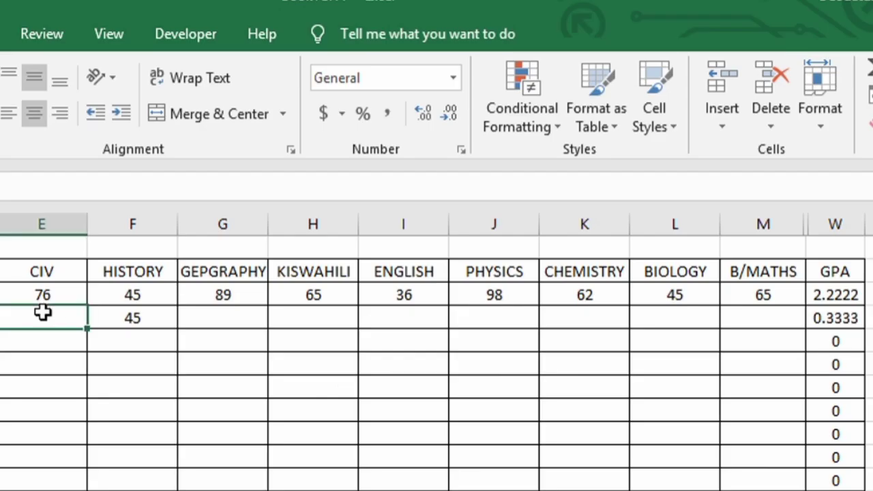
text(78)
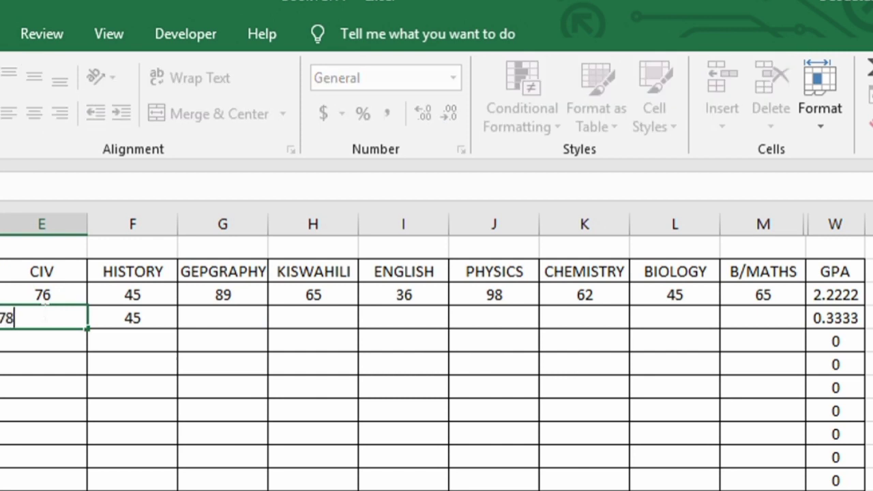
key(Return)
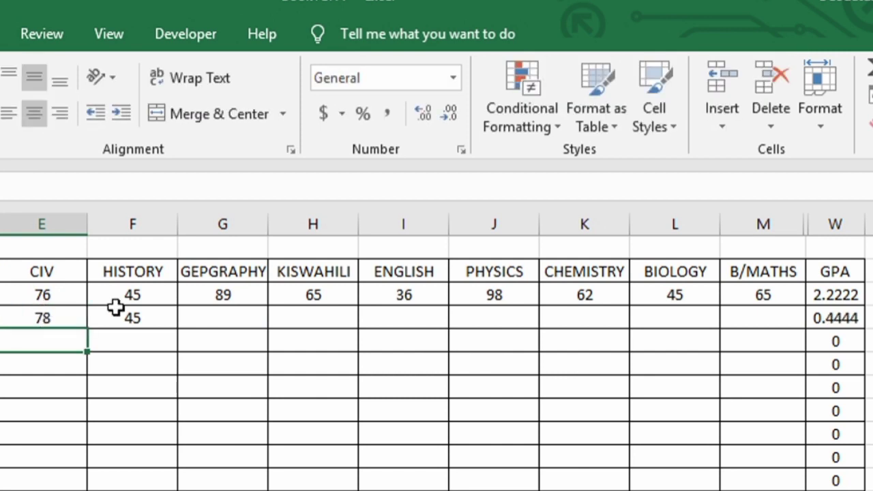
click(227, 321)
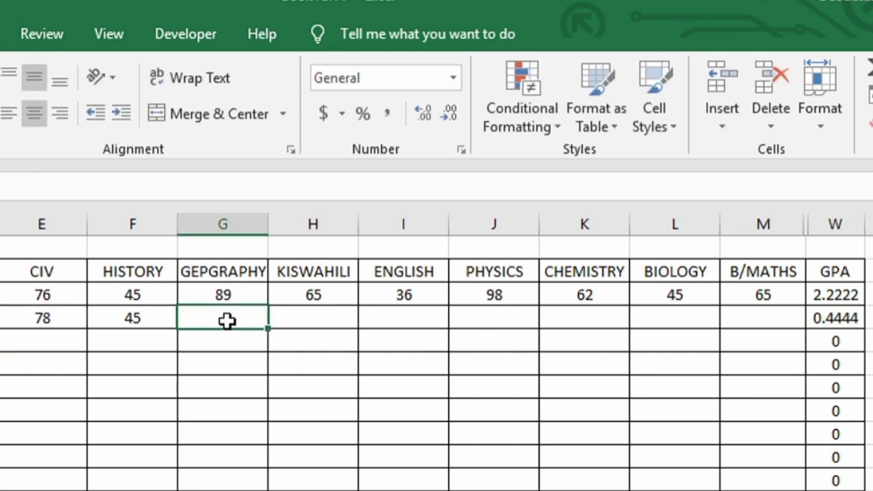
text(98)
key(Return)
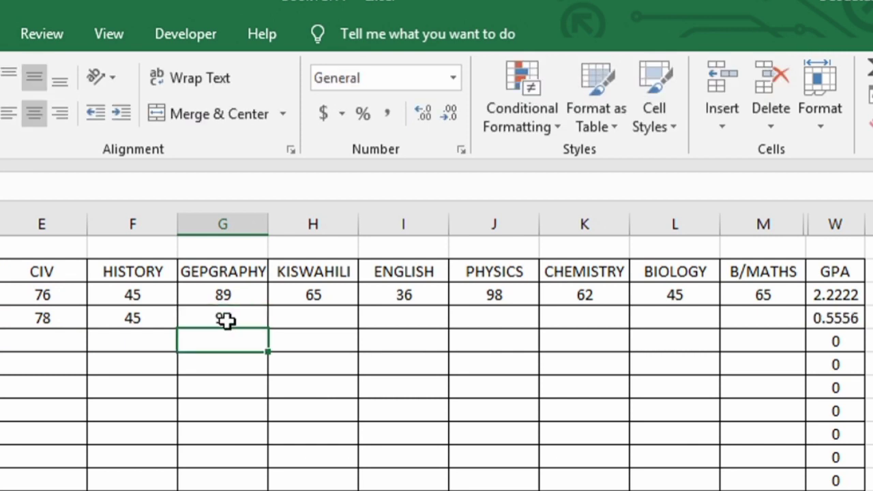
click(319, 314)
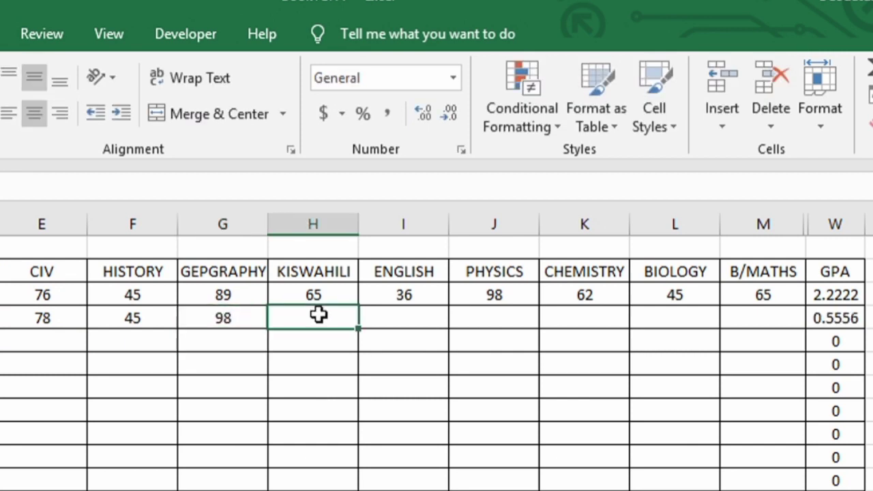
text(90)
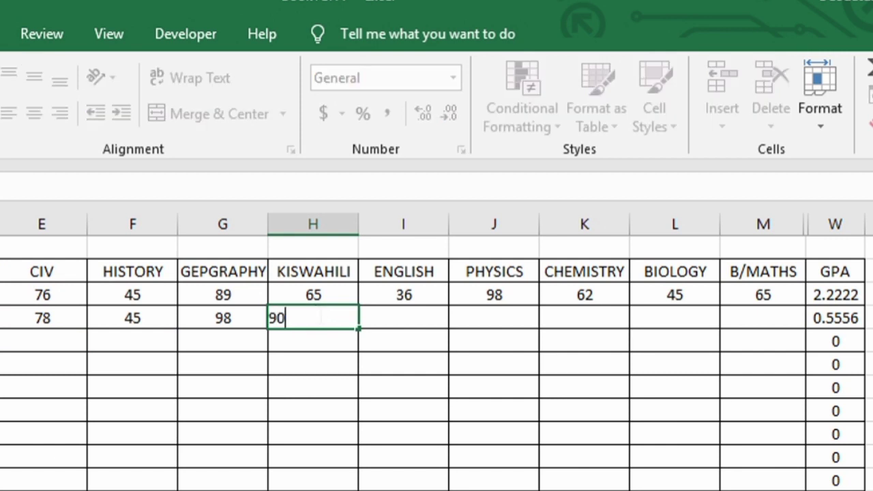
key(Return)
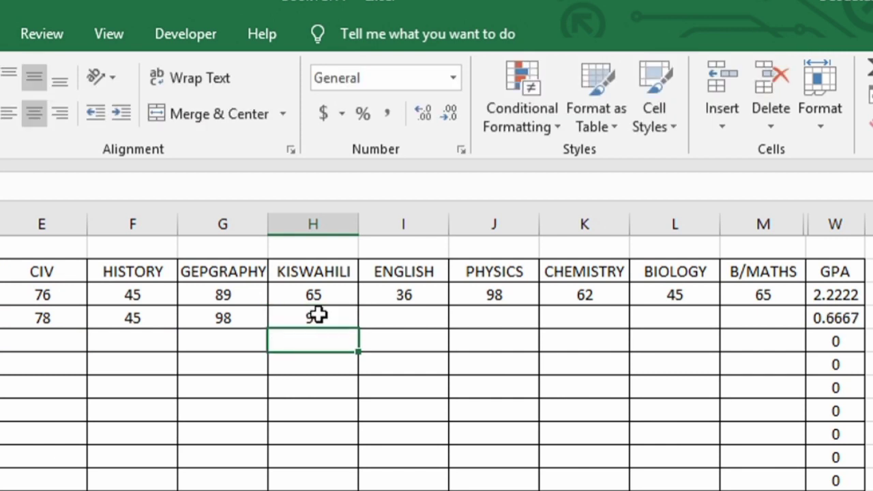
Step: Enter the second student's marks in row 4: ENGLISH 89, PHYSICS 90 and CHEMISTRY 89
click(399, 318)
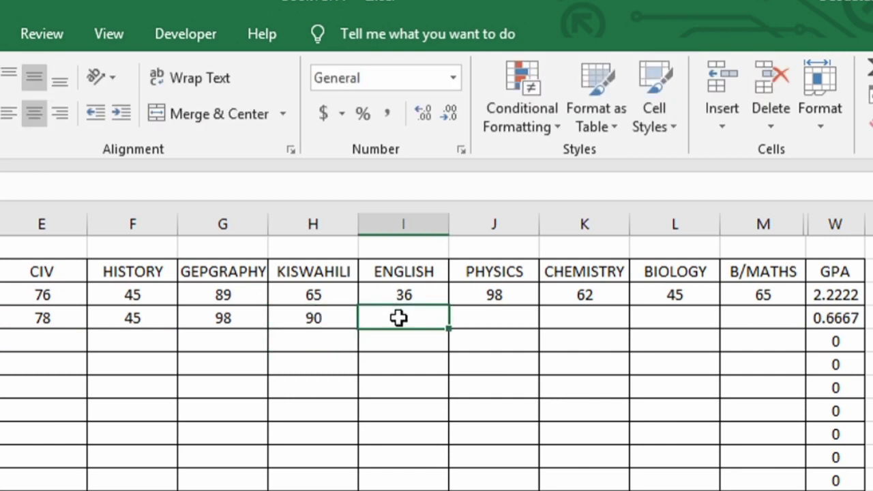
text(89)
key(Return)
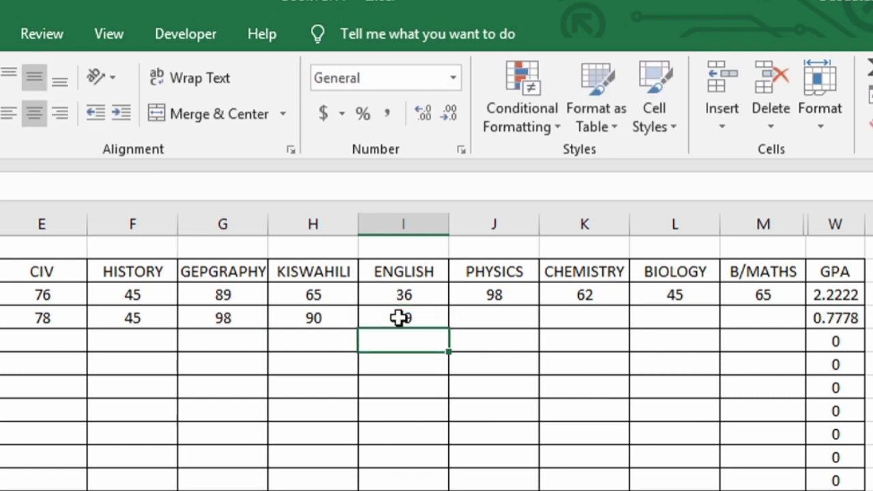
click(502, 321)
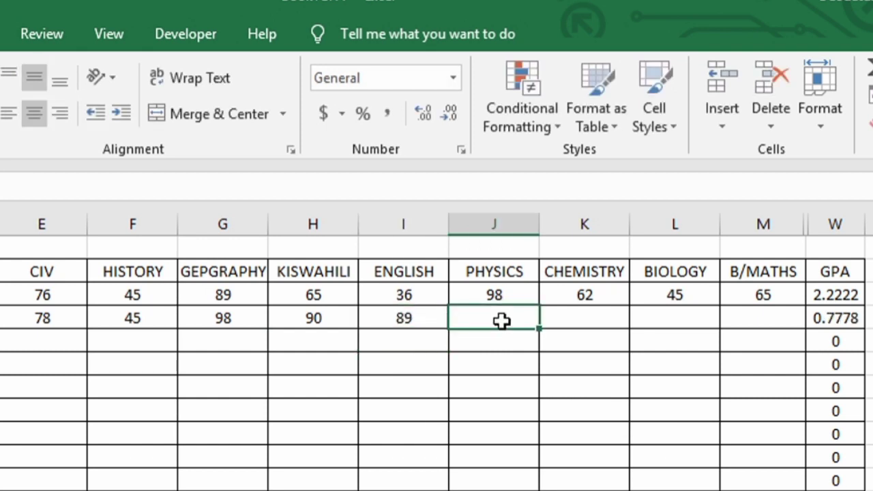
text(90)
key(Return)
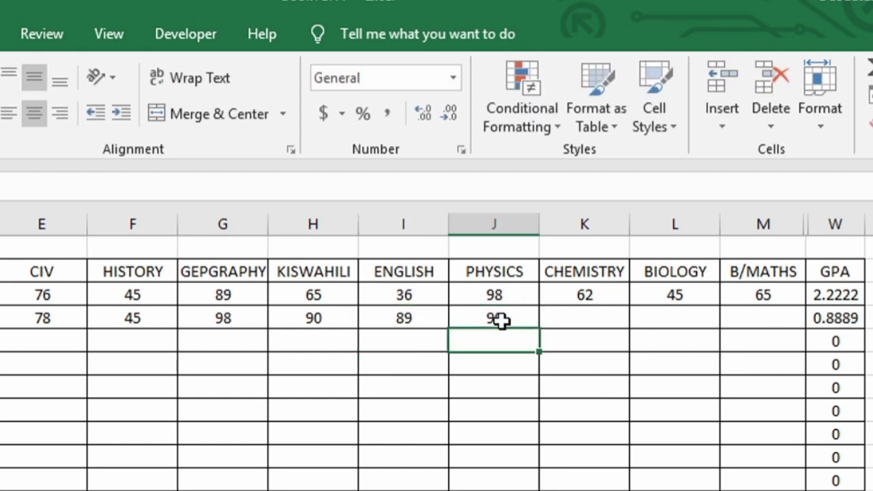
click(588, 316)
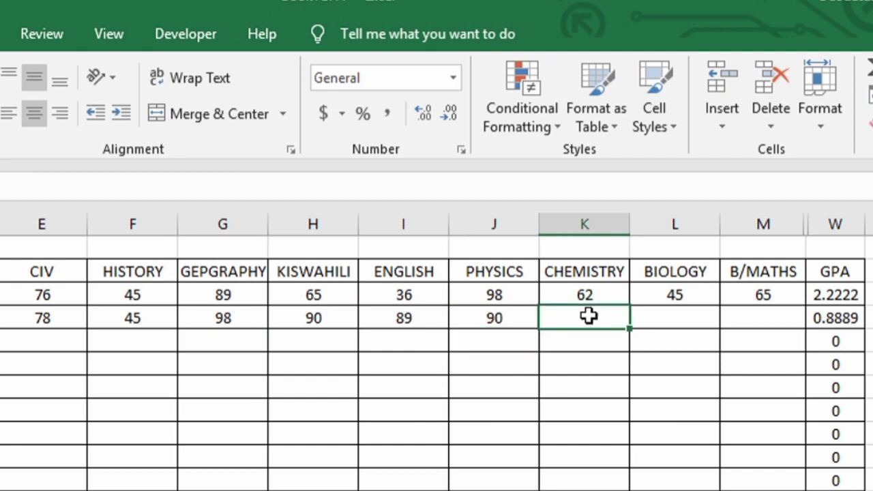
text(89)
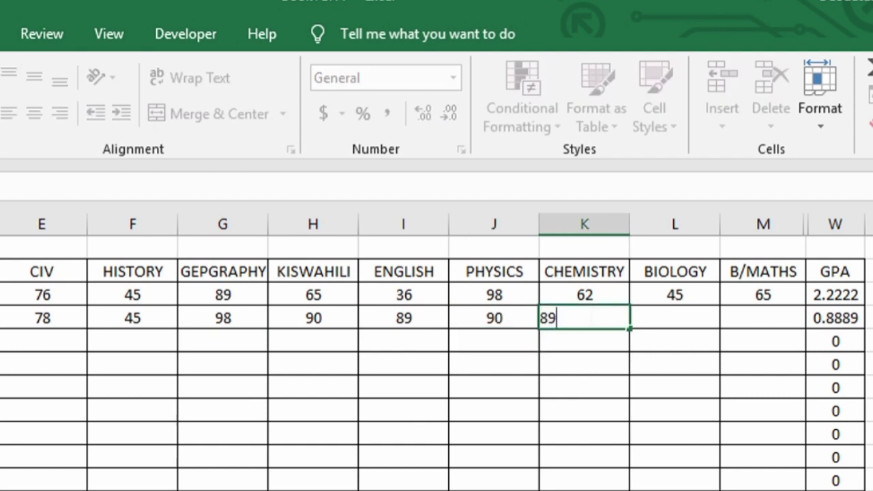
key(Return)
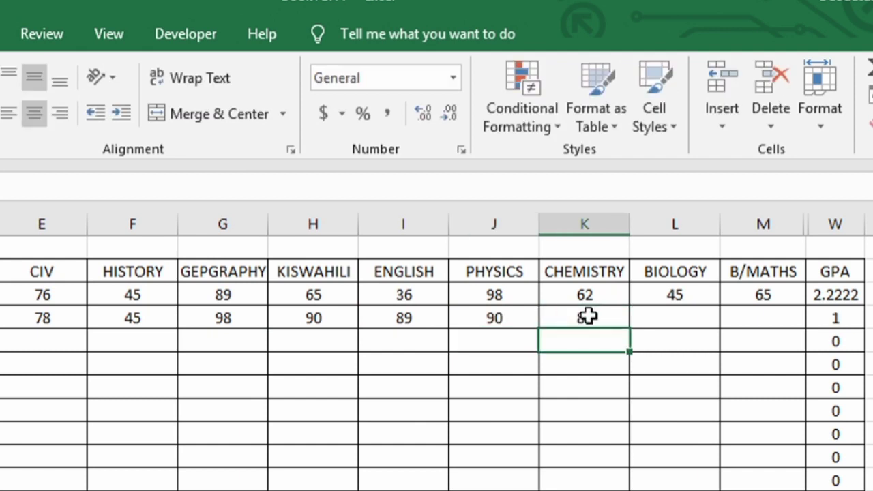
Step: Enter the second student's marks in row 4: BIOLOGY 98 and B/MATHS 87
click(694, 312)
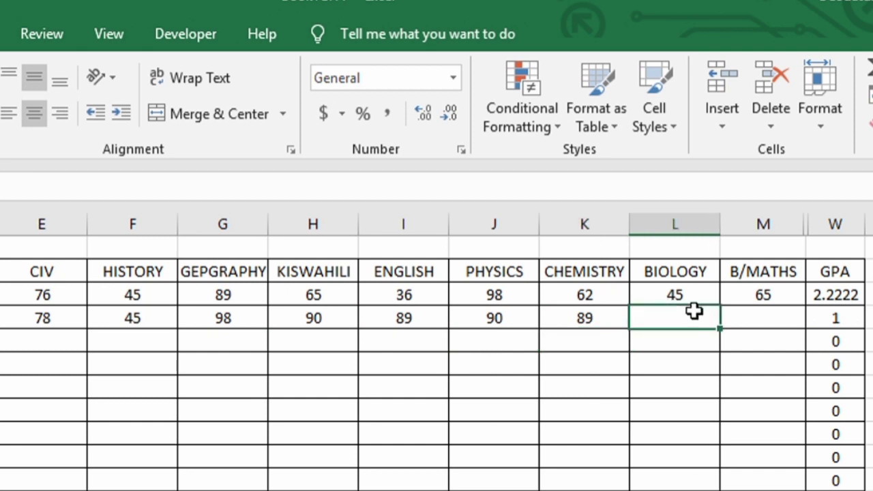
text(98)
key(Return)
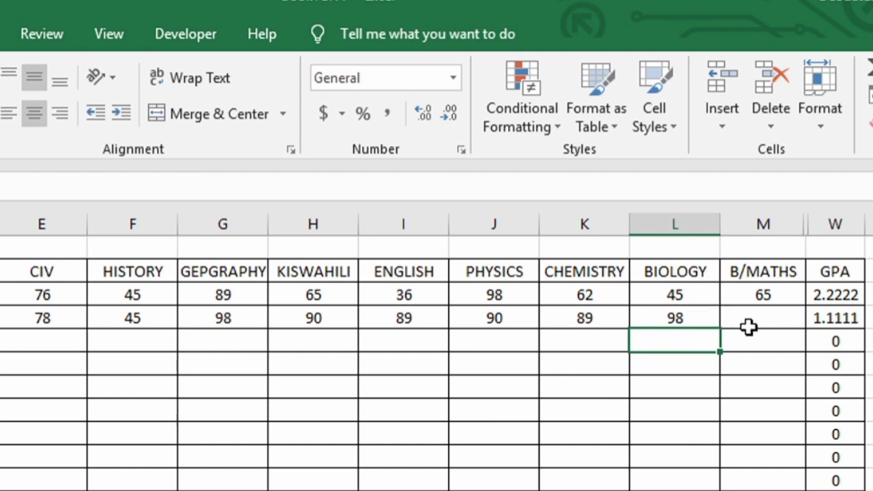
click(745, 320)
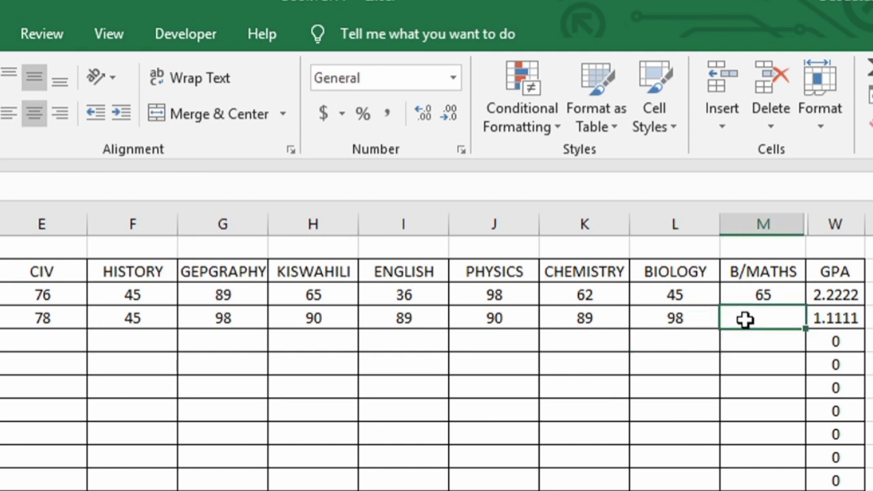
text(87)
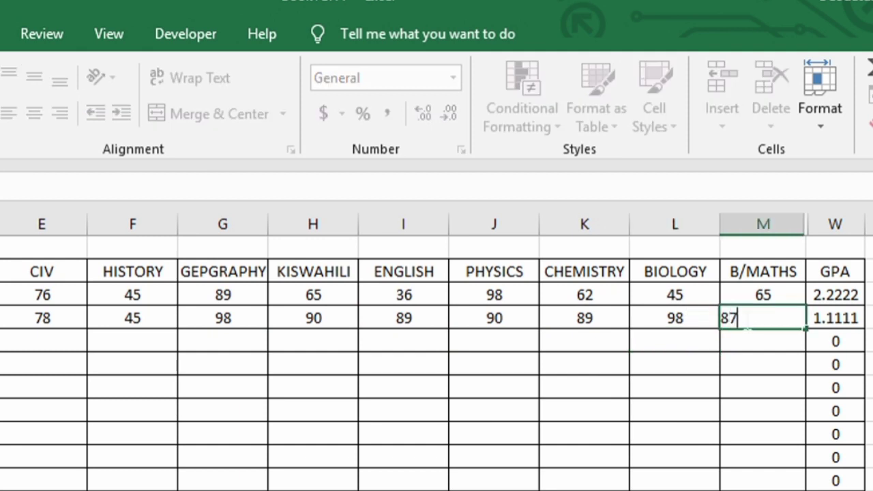
key(Return)
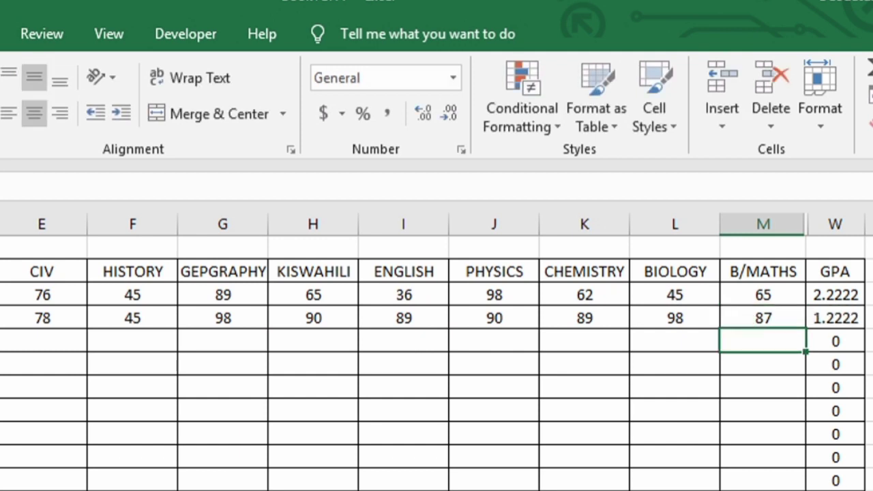